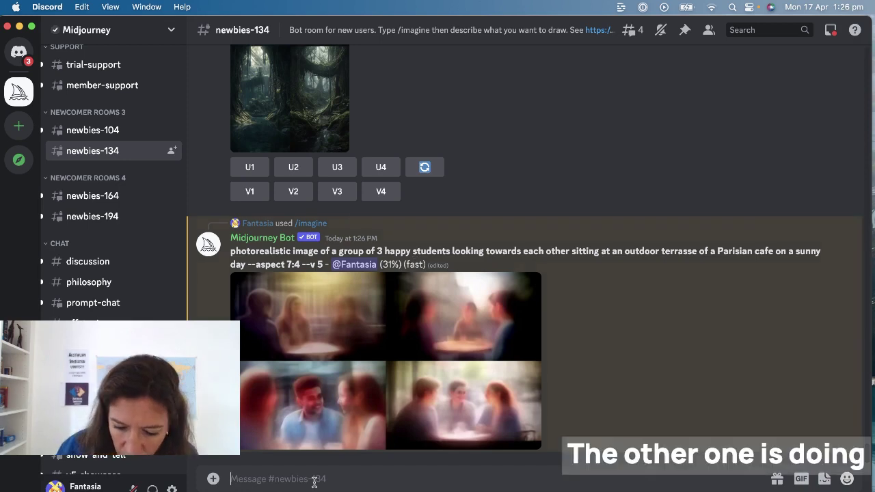
Start the /describe command in the newbies-134 channel so that it asks for an image.
{"action": "type", "text": "/des"}
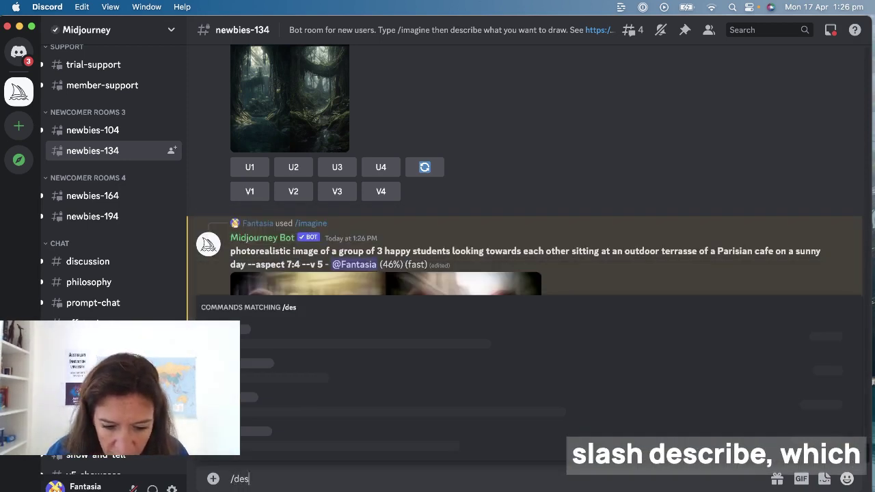
{"action": "type", "text": "cri"}
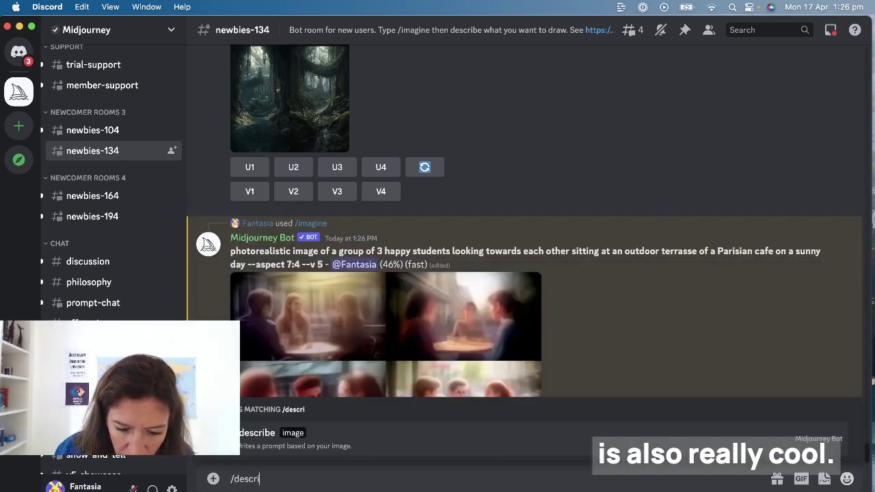
{"action": "type", "text": "be"}
{"action": "key", "text": "Tab"}
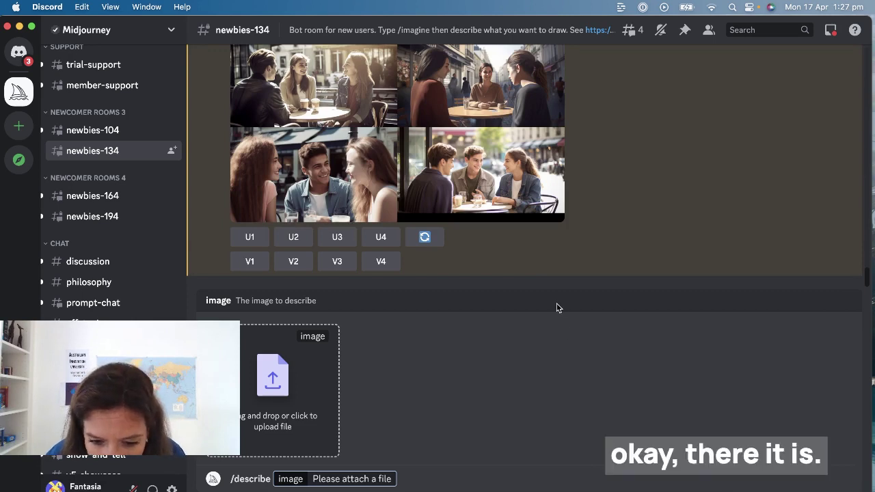
View the generated grid of students at a Parisian cafe enlarged, and upscale its first image.
{"action": "scroll", "coordinate": [498, 153], "scroll_direction": "up", "scroll_amount": 2}
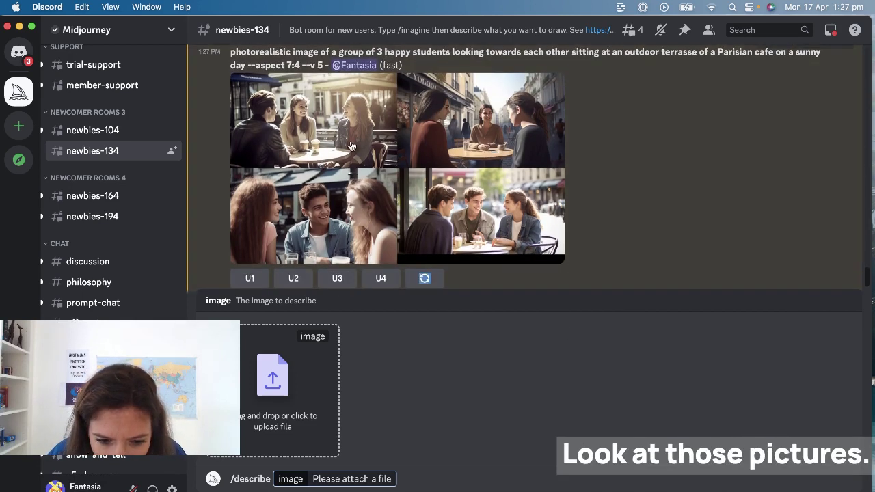
{"action": "left_click", "coordinate": [351, 146]}
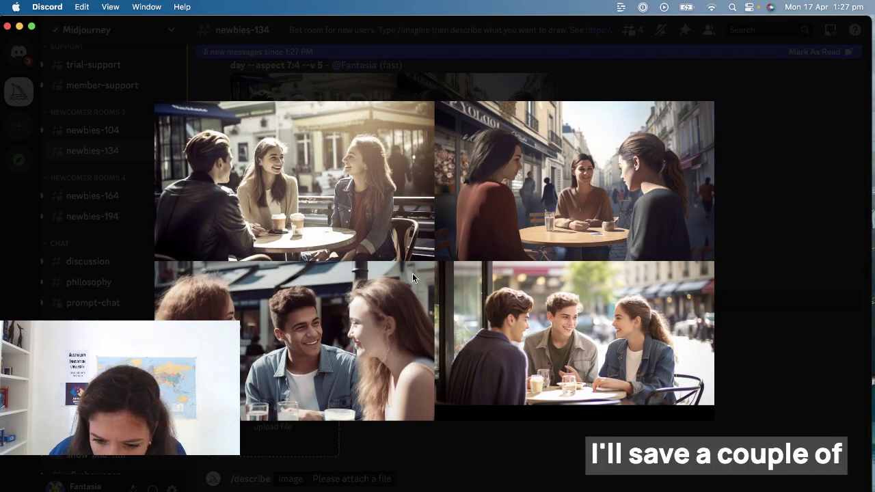
{"action": "left_click", "coordinate": [766, 210]}
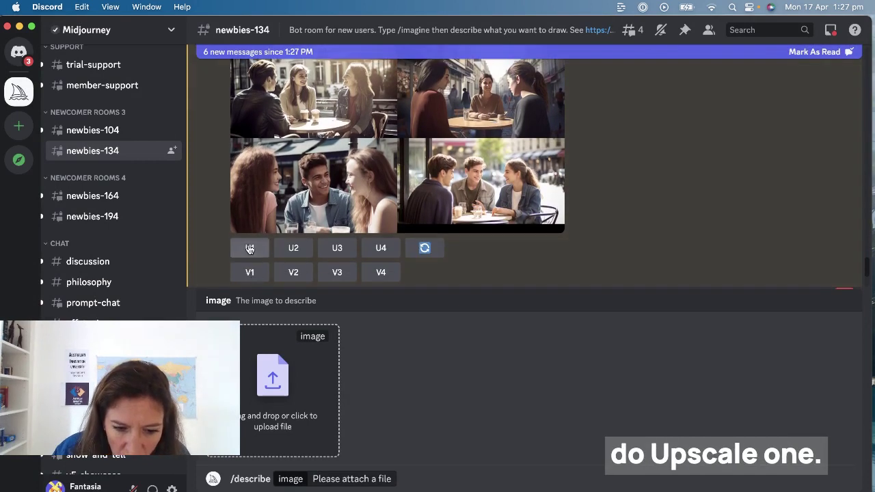
{"action": "left_click", "coordinate": [249, 248]}
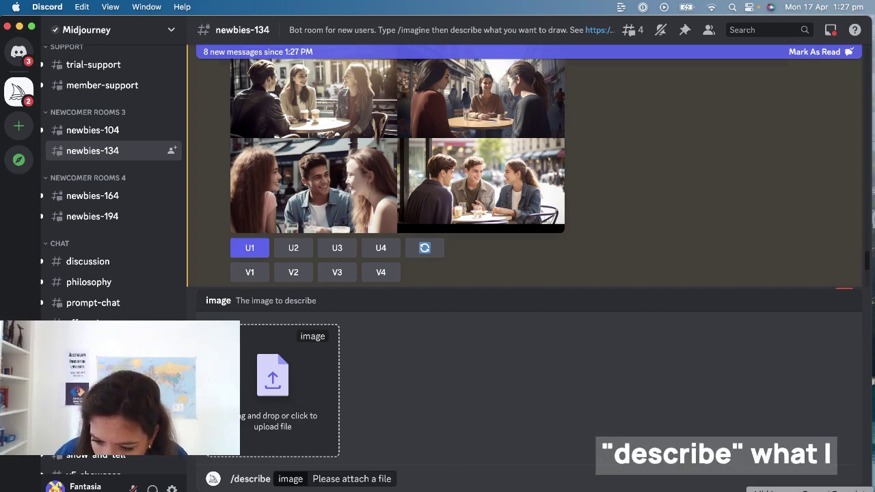
Switch to Chrome and open the Dreamstime photo of the woman in red by the river from the Eiffel Tower search's image results.
{"action": "key", "text": "super+Tab"}
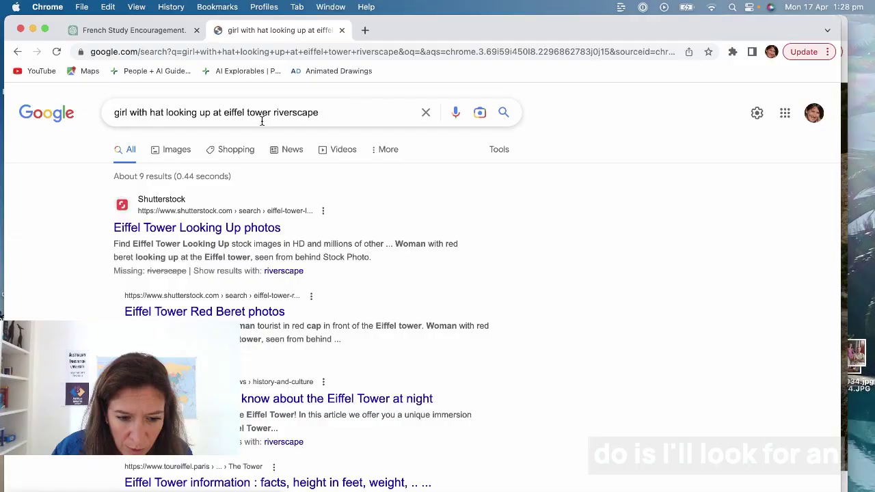
{"action": "left_click", "coordinate": [177, 150]}
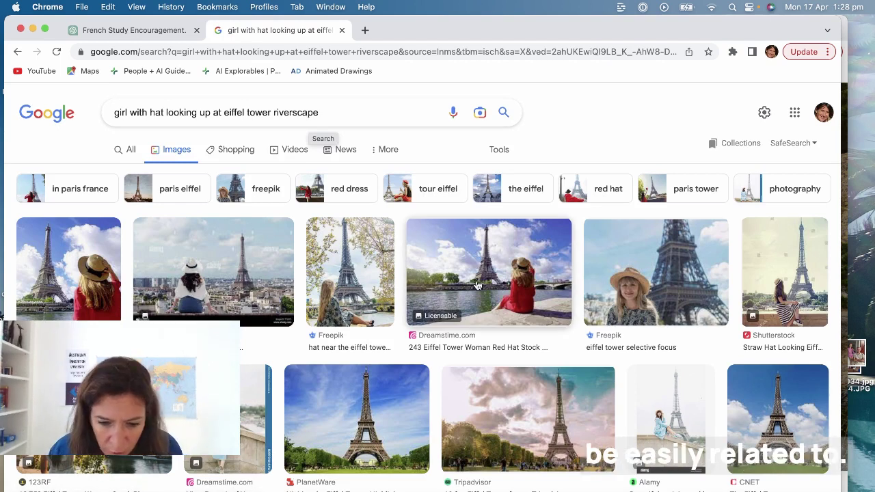
{"action": "left_click", "coordinate": [517, 291]}
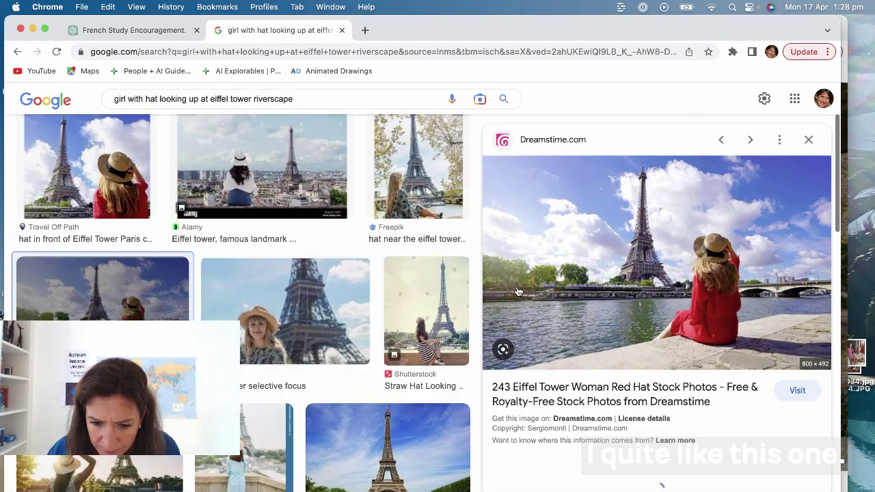
Copy the enlarged Dreamstime photo and submit it to the pending /describe command in Discord.
{"action": "left_click", "coordinate": [671, 274]}
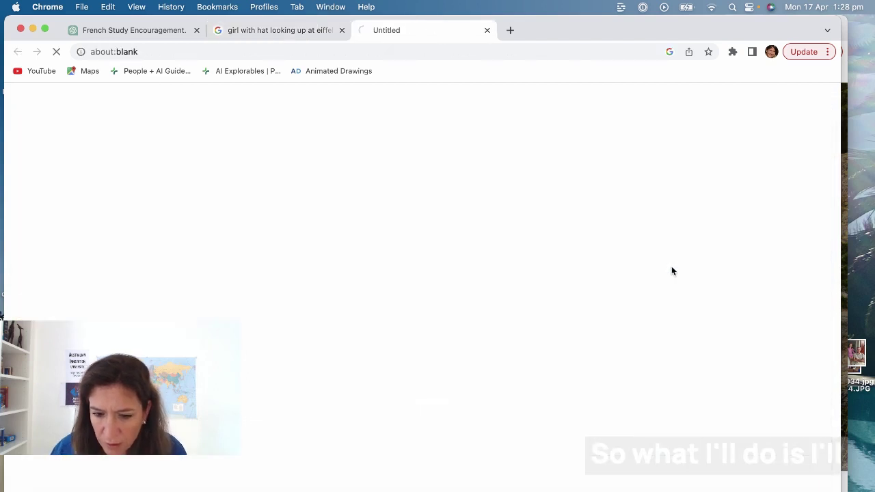
{"action": "left_click", "coordinate": [280, 30]}
{"action": "right_click", "coordinate": [708, 262]}
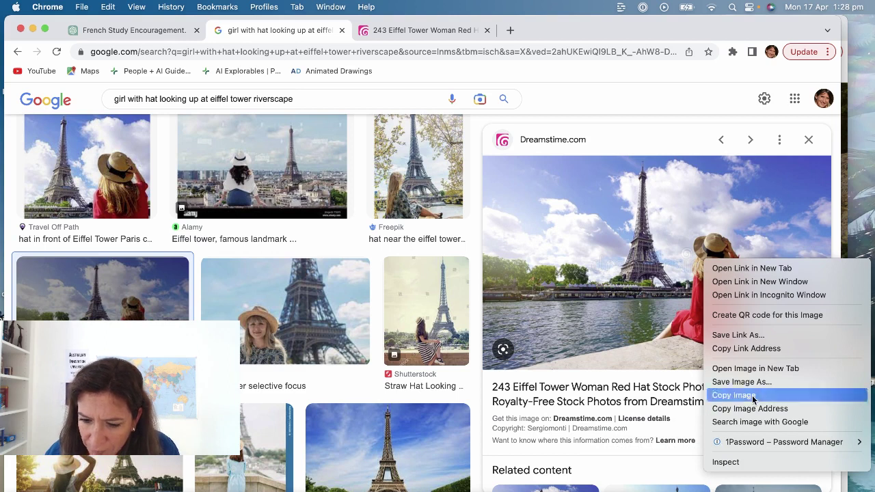
{"action": "left_click", "coordinate": [753, 396]}
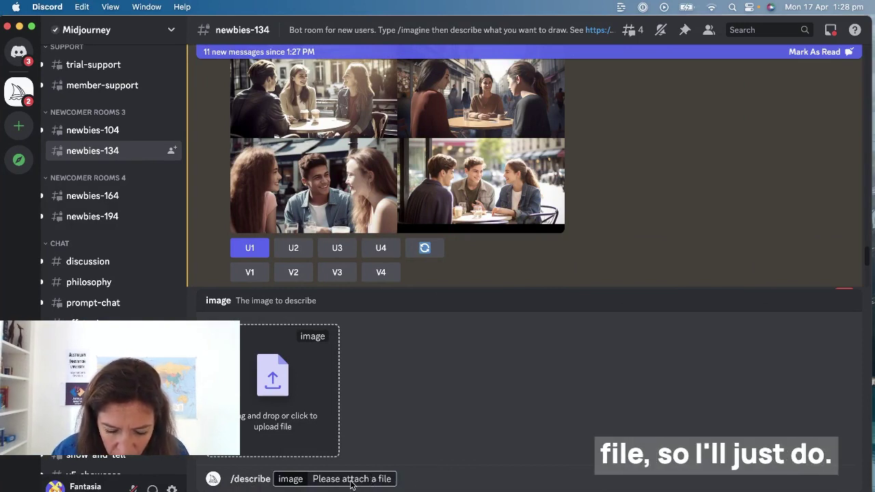
{"action": "key", "text": "Return"}
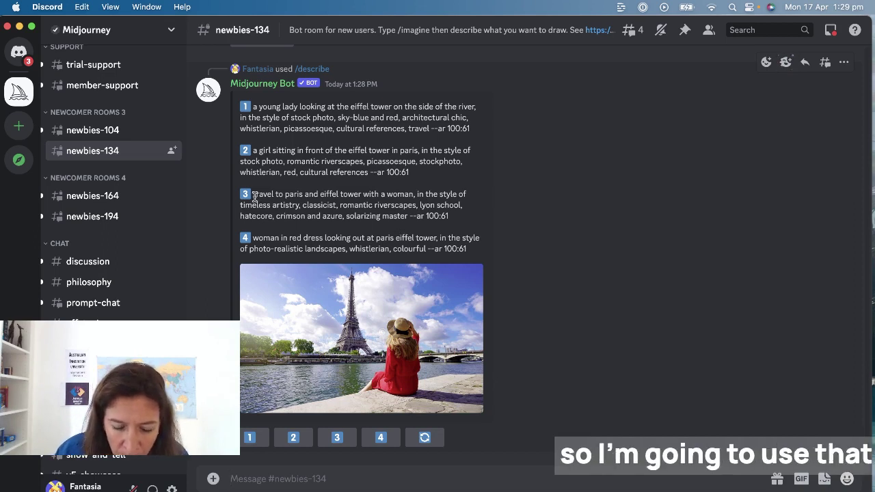
Copy the third suggested prompt and submit it with /imagine, with the subject worded as "a modern young woman".
{"action": "scroll", "coordinate": [322, 216], "scroll_direction": "up", "scroll_amount": 5}
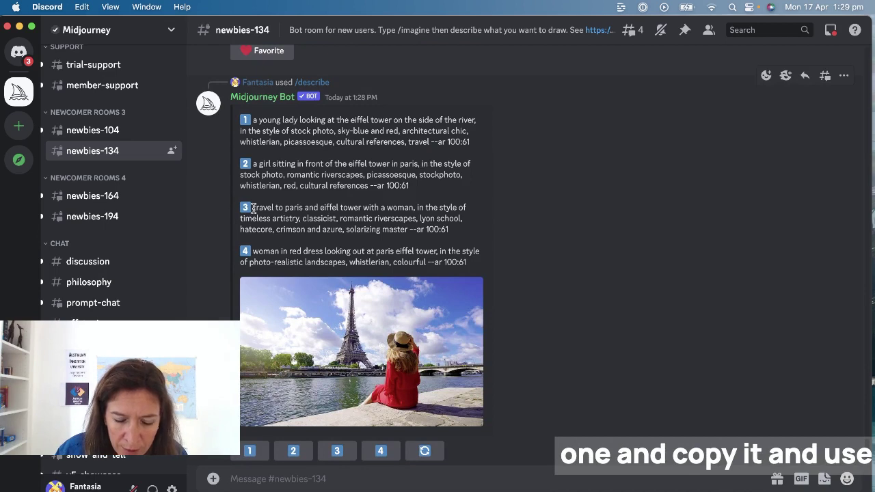
{"action": "left_click_drag", "start_coordinate": [253, 208], "coordinate": [448, 231]}
{"action": "left_click", "coordinate": [328, 479]}
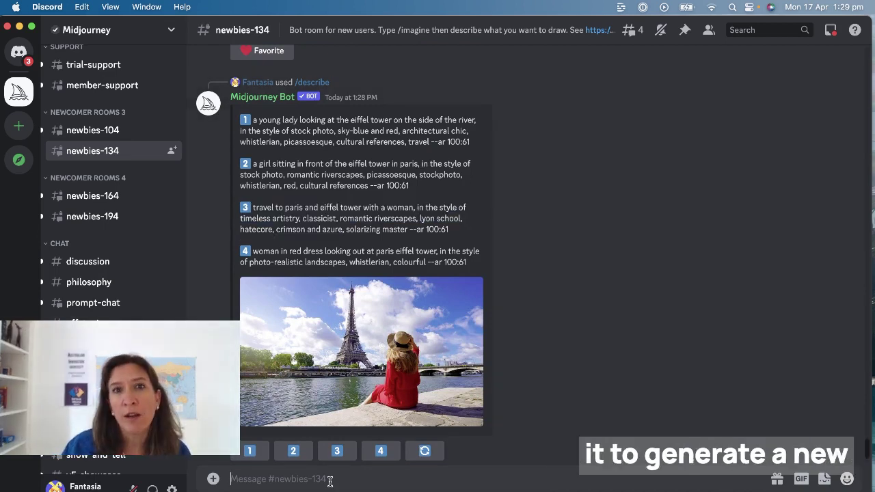
{"action": "type", "text": "/"}
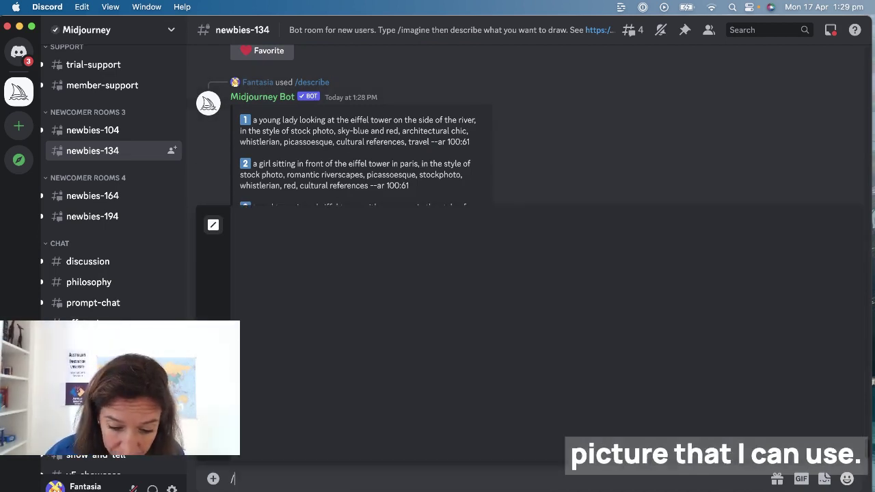
{"action": "type", "text": "ima"}
{"action": "key", "text": "Return"}
{"action": "key", "text": "super+v"}
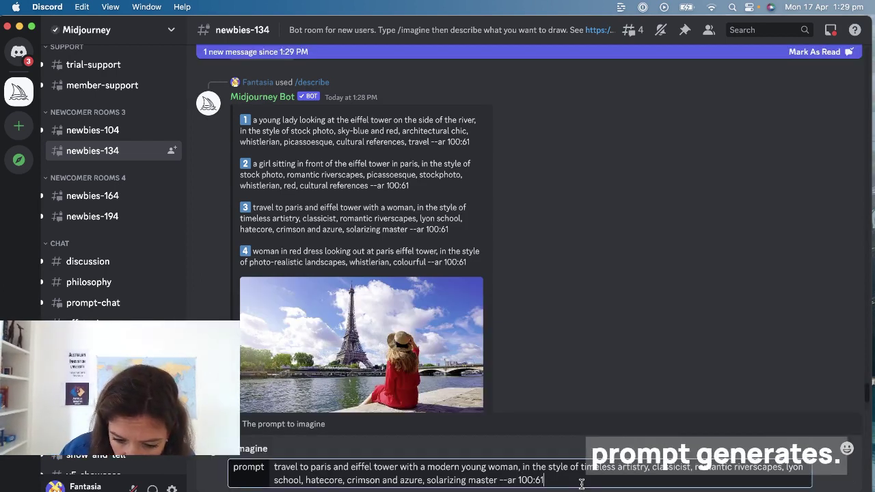
{"action": "key", "text": "Return"}
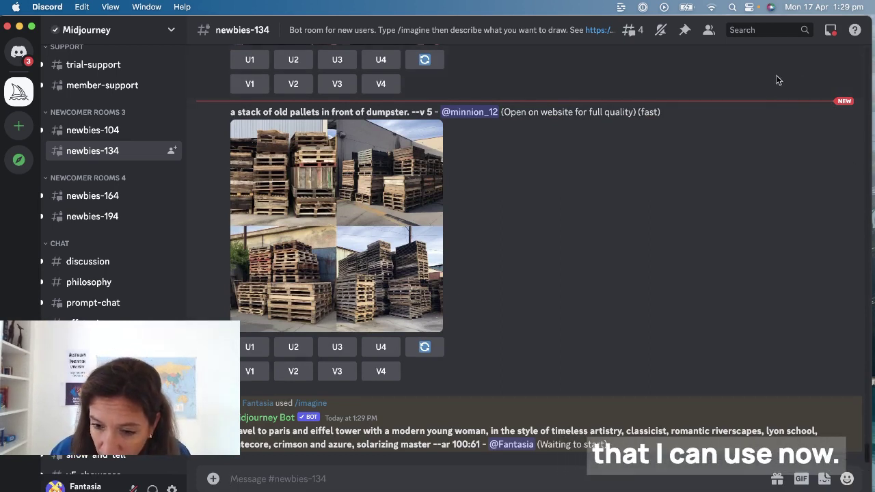
Open the upscaled Parisian cafe image from the inbox mentions and save it in the France marketing campaign folder.
{"action": "left_click", "coordinate": [829, 31]}
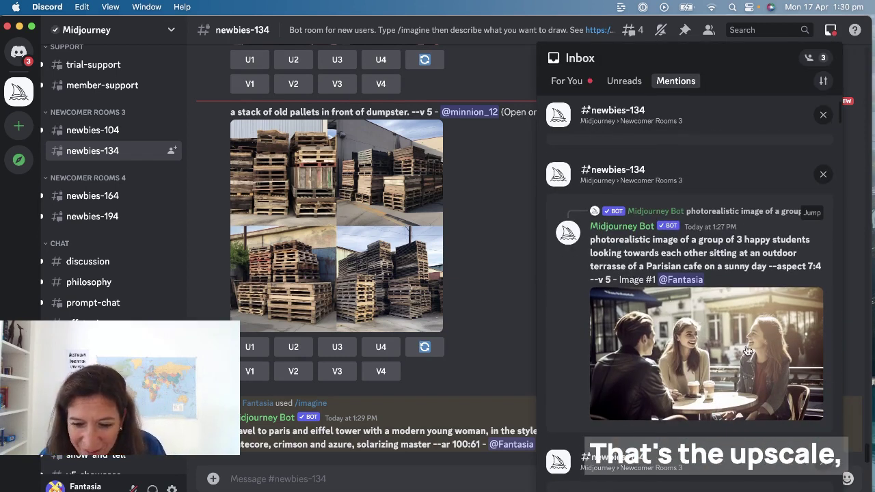
{"action": "left_click", "coordinate": [747, 352]}
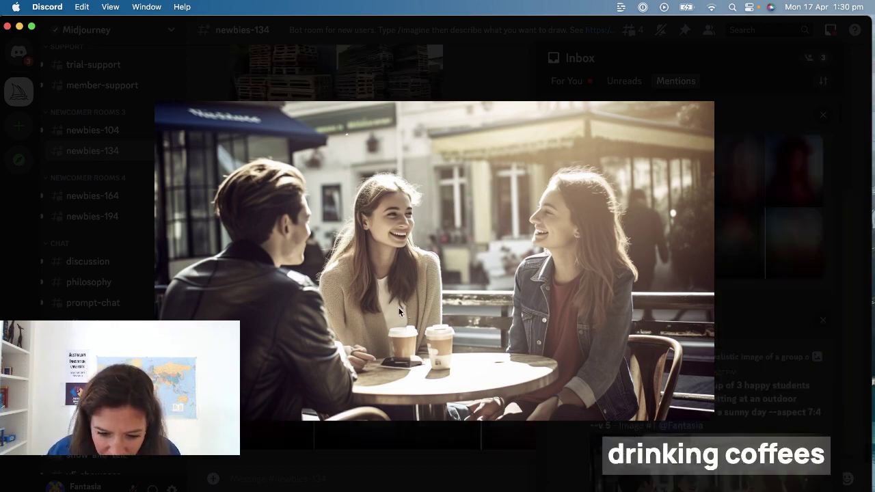
{"action": "right_click", "coordinate": [508, 192]}
{"action": "left_click", "coordinate": [551, 228]}
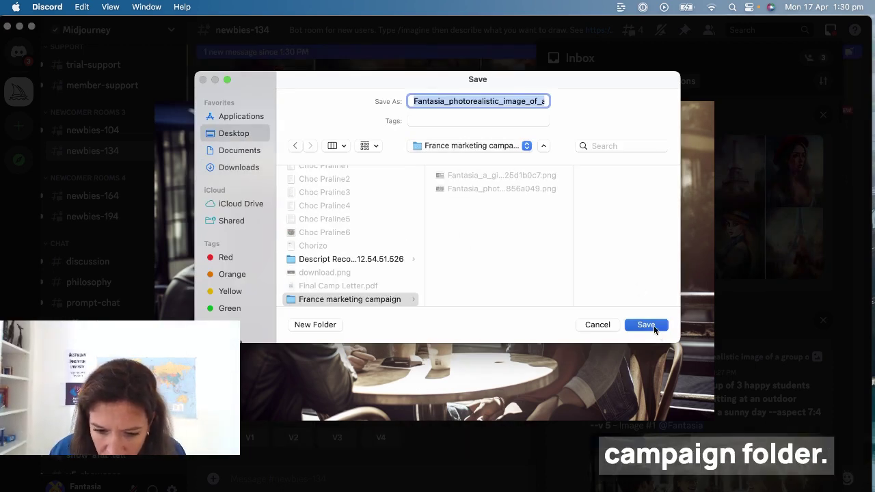
{"action": "left_click", "coordinate": [646, 325]}
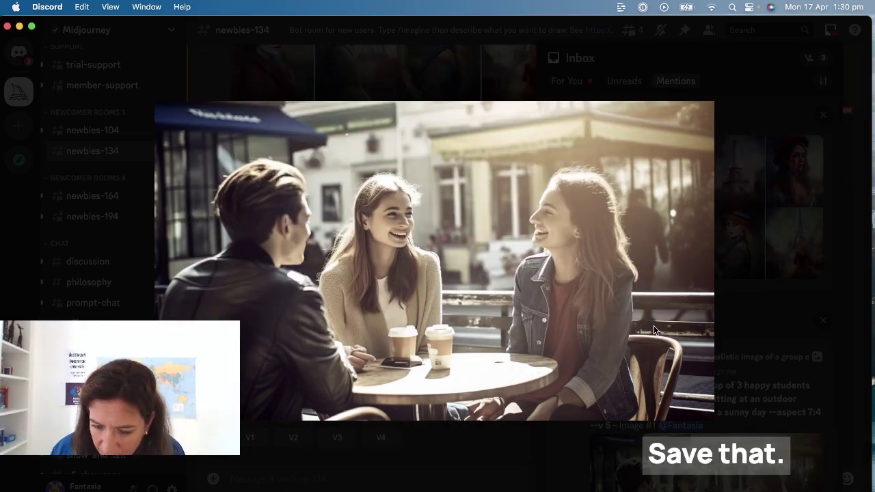
{"action": "left_click", "coordinate": [643, 55]}
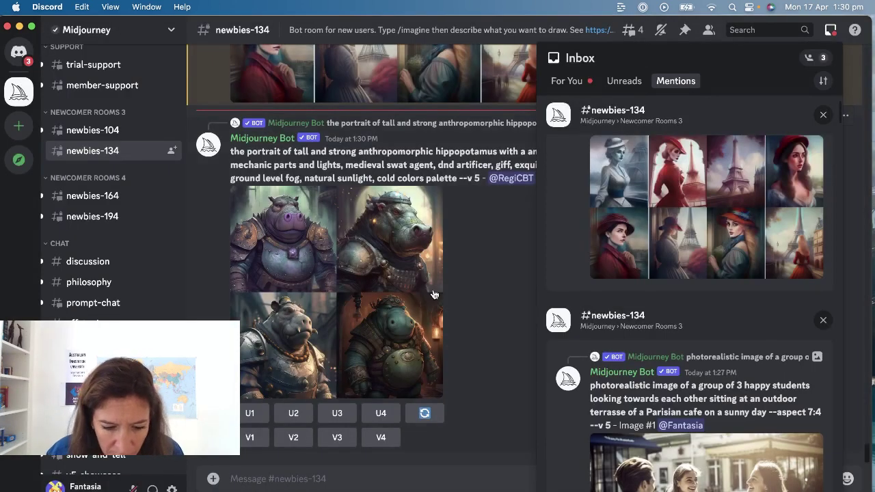
Upscale the fourth image in the red and azure grid of a girl sitting near the Eiffel Tower.
{"action": "left_click", "coordinate": [734, 284]}
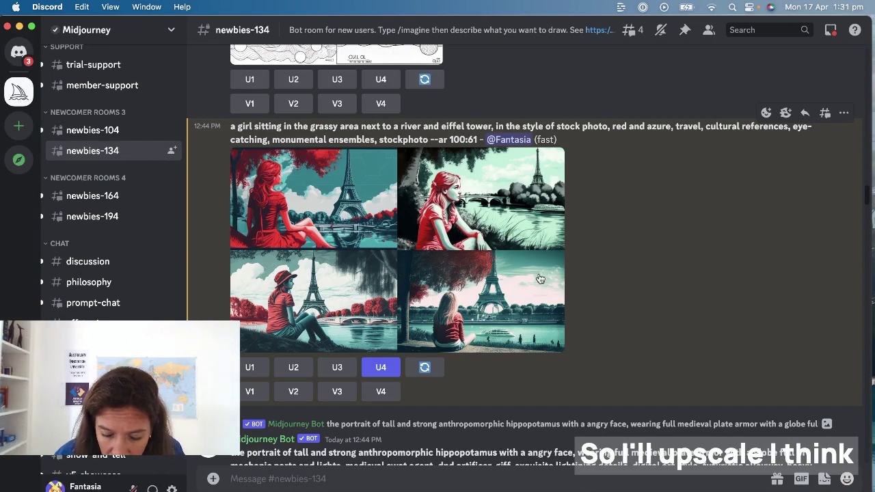
{"action": "left_click", "coordinate": [381, 367]}
Open the upscaled image of the girl facing the Eiffel Tower from the inbox mentions and save it.
{"action": "key", "text": "super+i"}
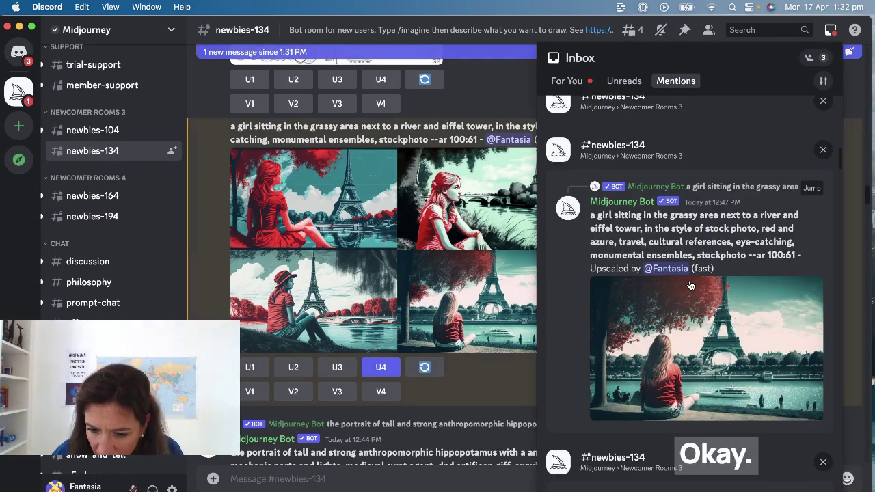
{"action": "left_click", "coordinate": [738, 314]}
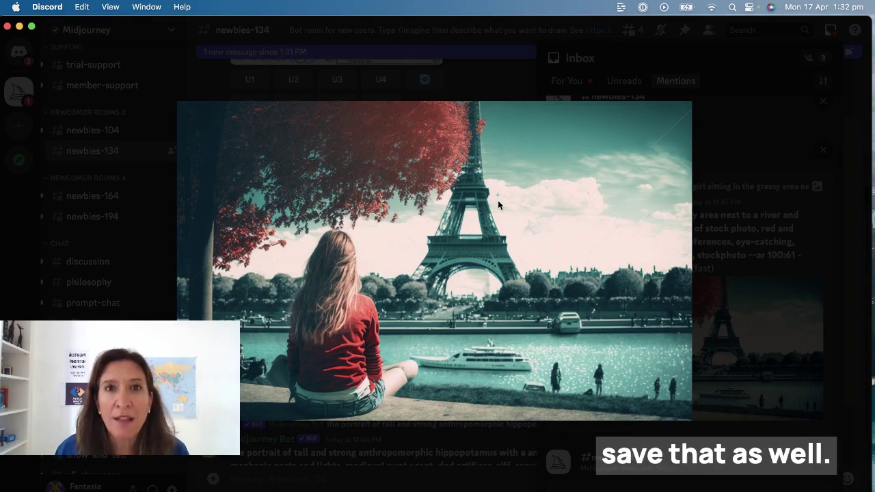
{"action": "right_click", "coordinate": [498, 200]}
{"action": "left_click", "coordinate": [538, 236]}
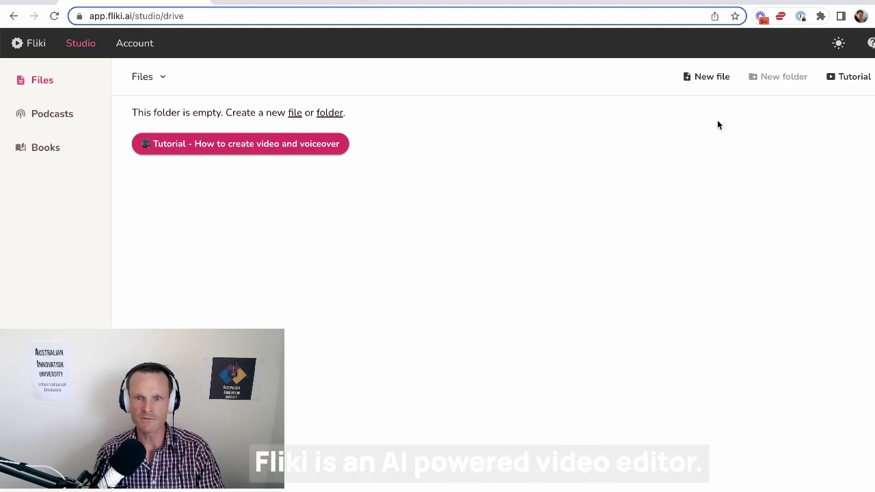
In Fliki, create a new English video file named "Study in France on Exchange".
{"action": "left_click", "coordinate": [711, 79]}
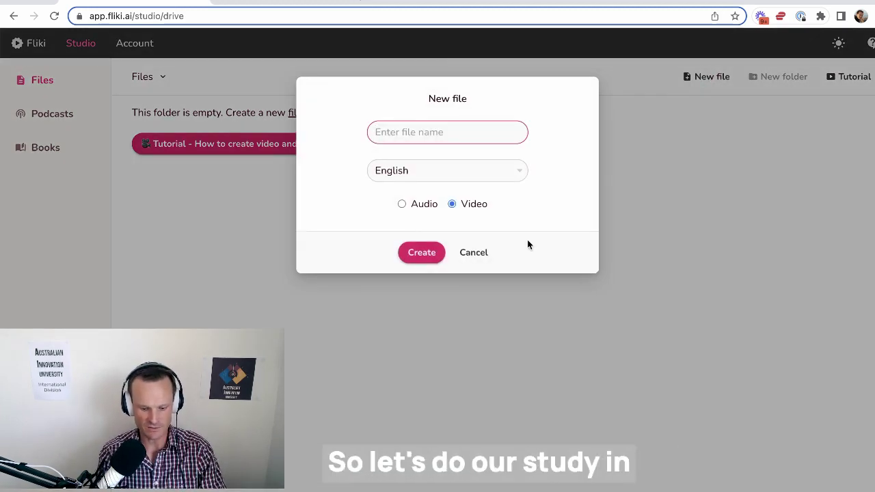
{"action": "type", "text": "Study in France on"}
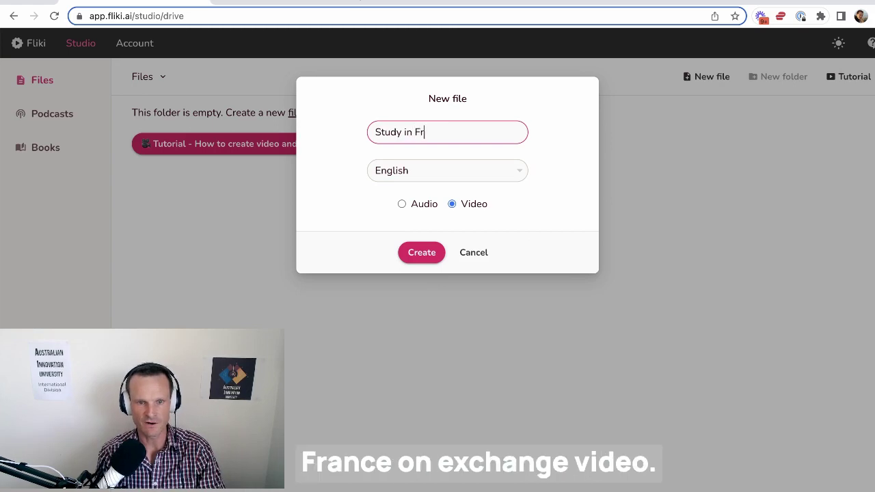
{"action": "type", "text": "change"}
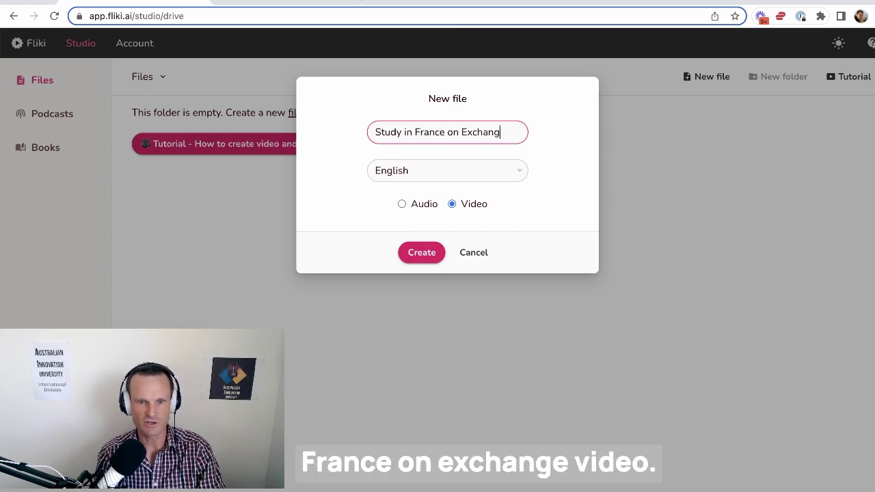
{"action": "left_click", "coordinate": [417, 253]}
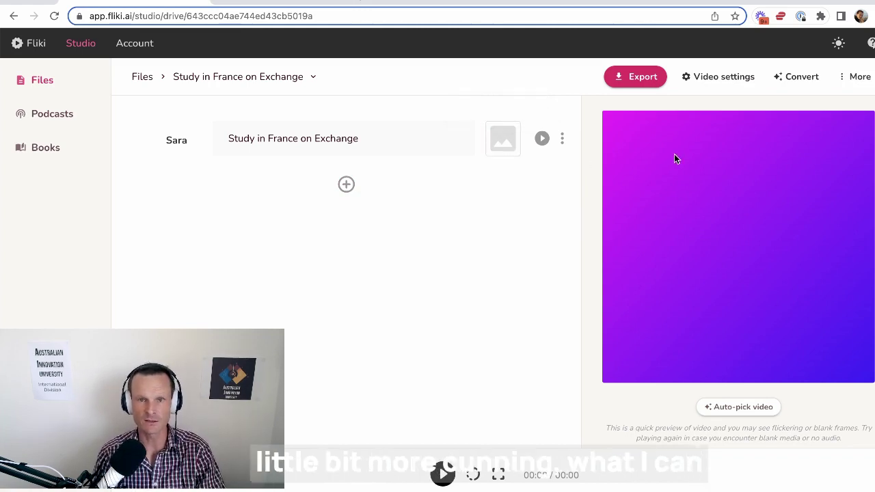
Convert the blog post solosophie.com/reasons-to-study-abroad-in-france/ to video, using the Short summary of around 1 minute.
{"action": "left_click", "coordinate": [809, 80]}
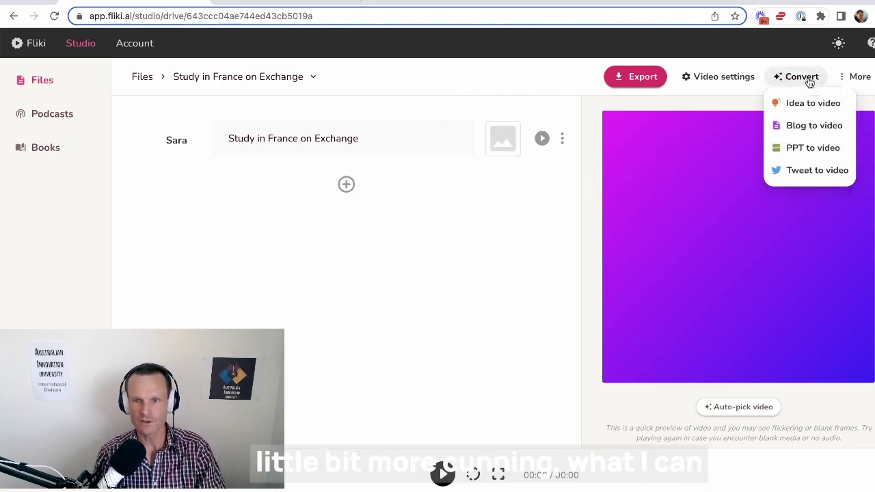
{"action": "left_click", "coordinate": [811, 128]}
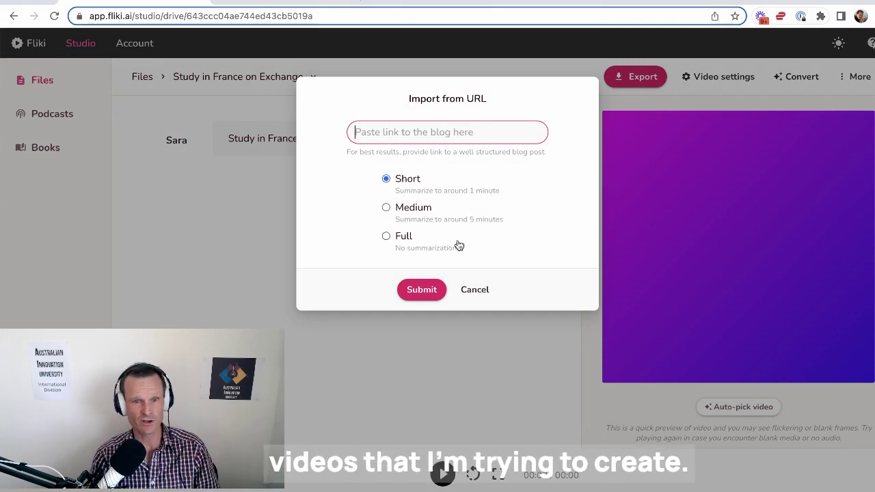
{"action": "left_click", "coordinate": [317, 3]}
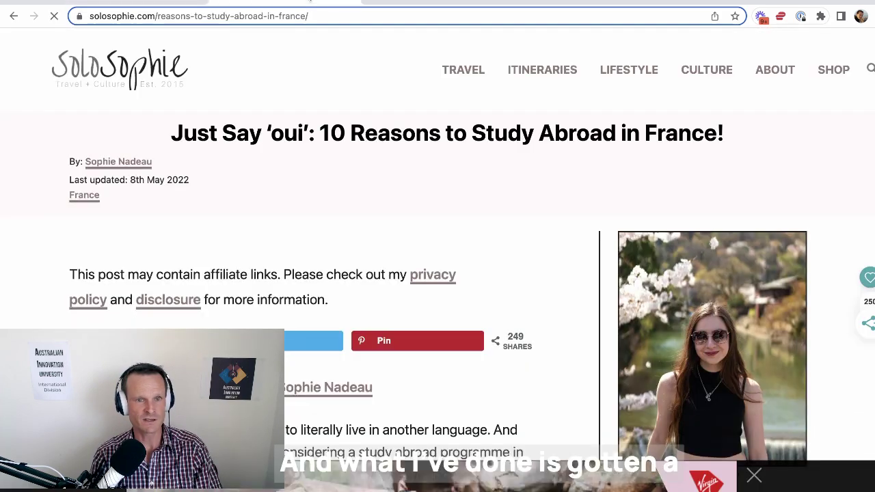
{"action": "left_click", "coordinate": [262, 17]}
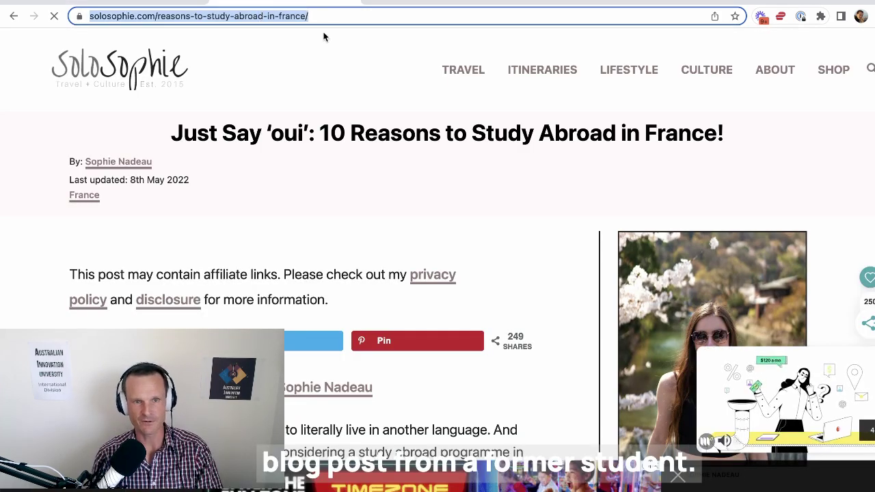
{"action": "key", "text": "ctrl+shift+Tab"}
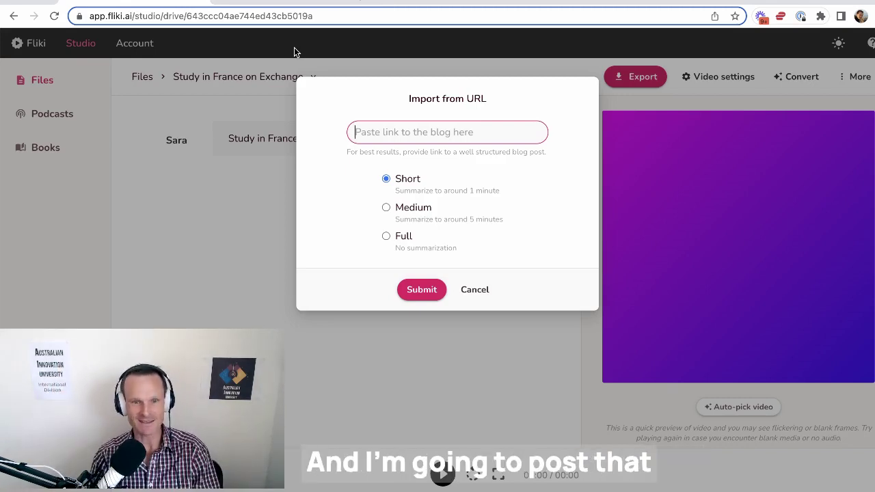
{"action": "key", "text": "ctrl+v"}
{"action": "left_click", "coordinate": [424, 290]}
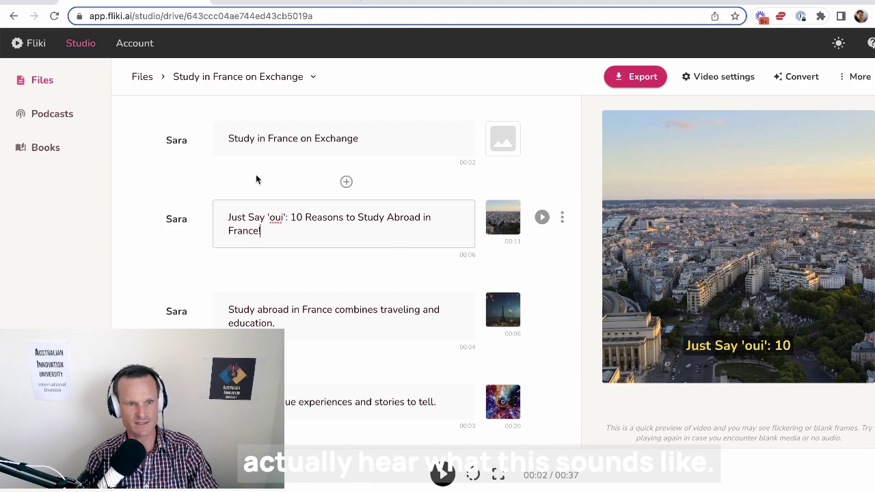
Open the voice selection for the first section and filter the English voices to Australia dialect and Female gender.
{"action": "left_click", "coordinate": [176, 141]}
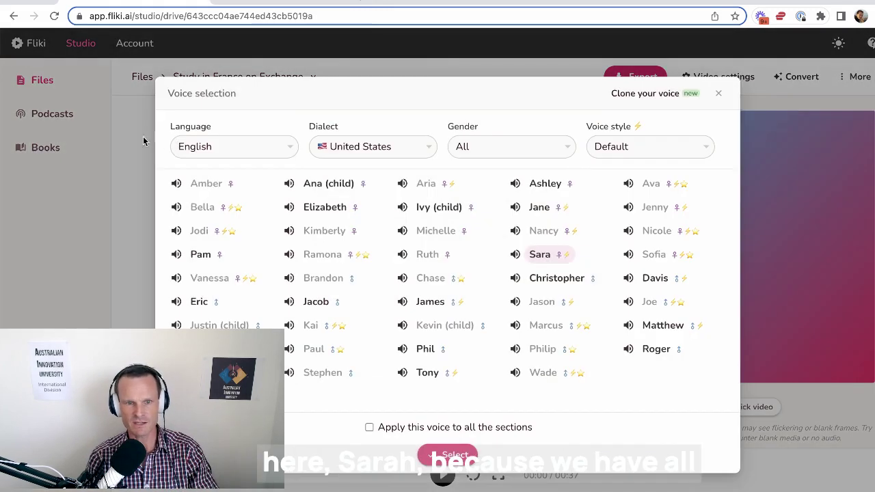
{"action": "left_click", "coordinate": [391, 151]}
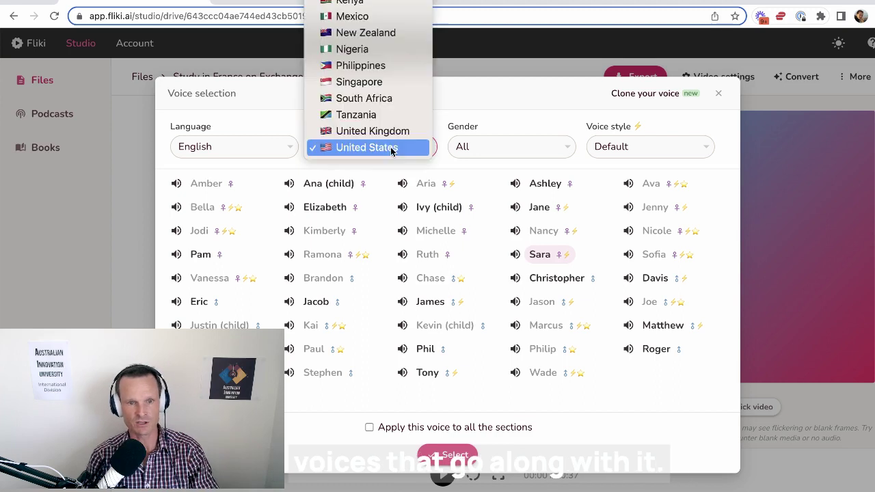
{"action": "scroll", "coordinate": [385, 59], "scroll_direction": "up", "scroll_amount": 5}
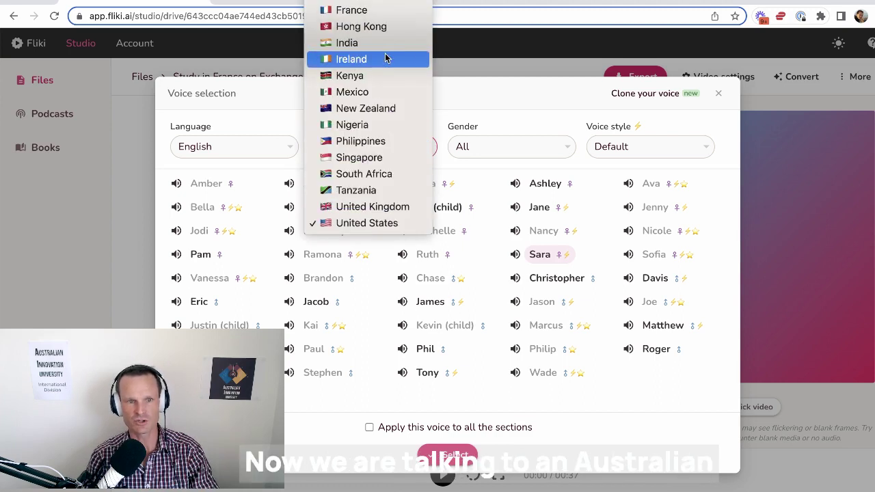
{"action": "left_click", "coordinate": [410, 41]}
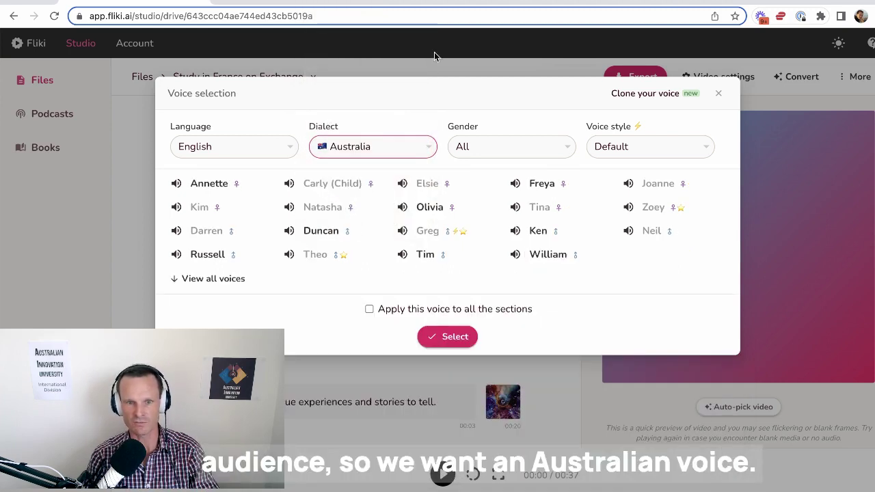
{"action": "left_click", "coordinate": [504, 147]}
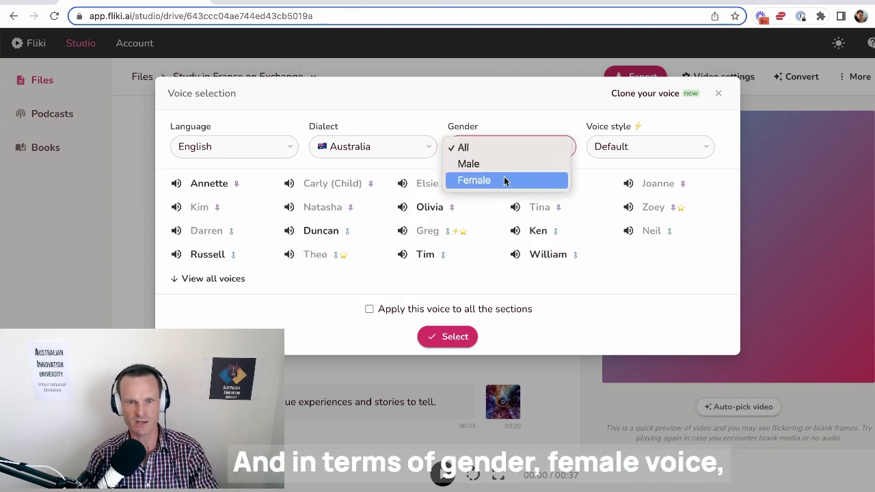
{"action": "left_click", "coordinate": [504, 180]}
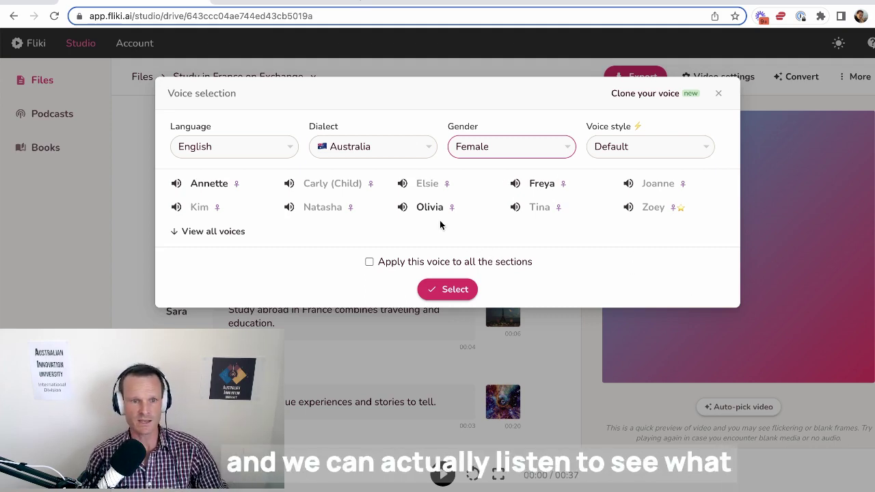
Listen to the Annette, Olivia and Freya voice samples, and apply the Freya voice to all the sections.
{"action": "left_click", "coordinate": [177, 185]}
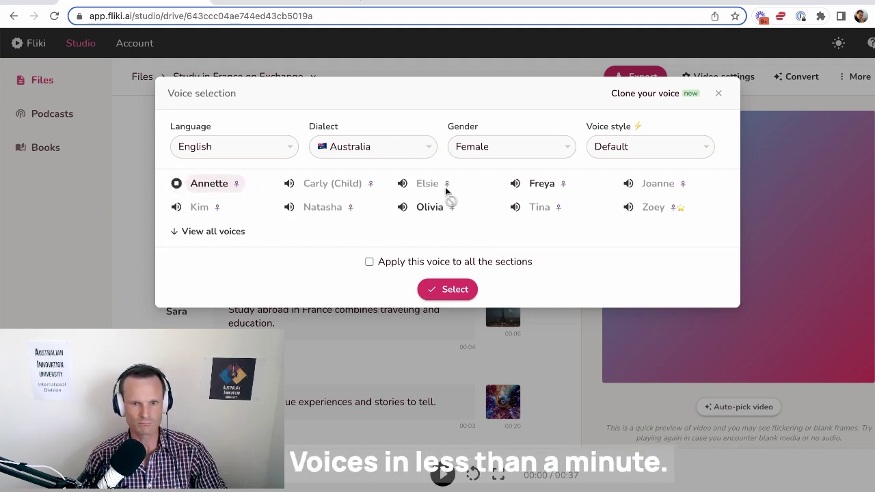
{"action": "left_click", "coordinate": [429, 216]}
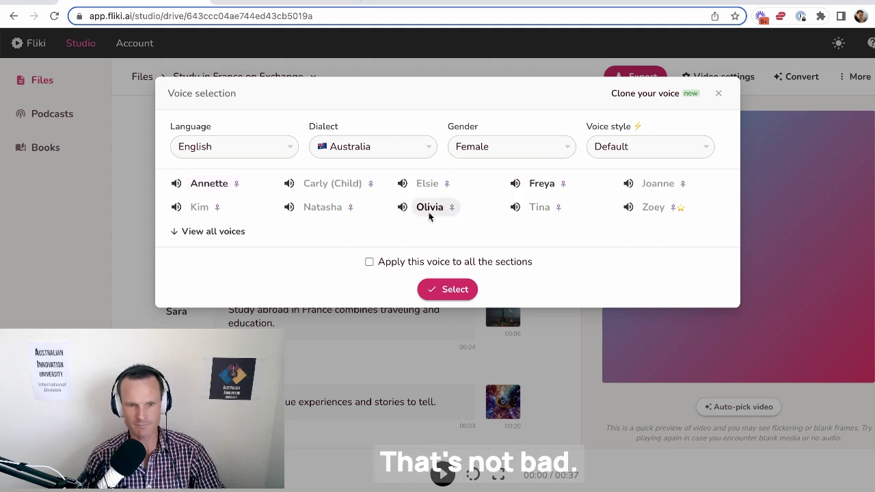
{"action": "left_click", "coordinate": [400, 208]}
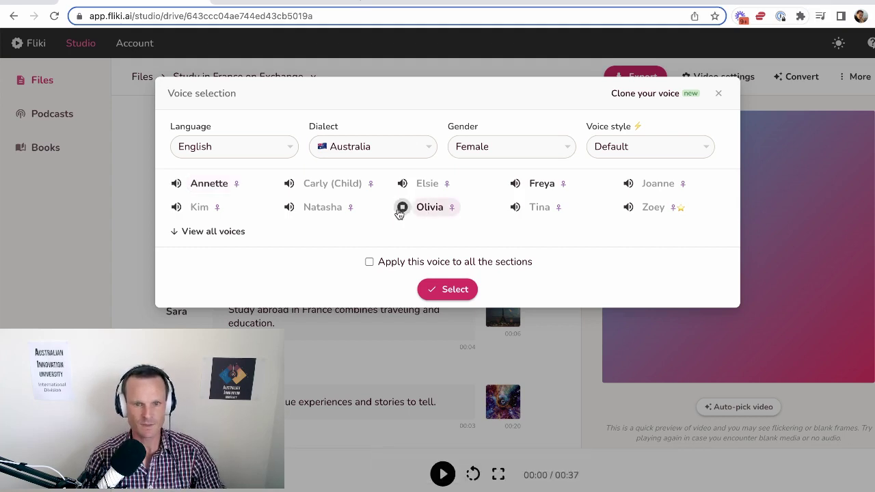
{"action": "left_click", "coordinate": [516, 184]}
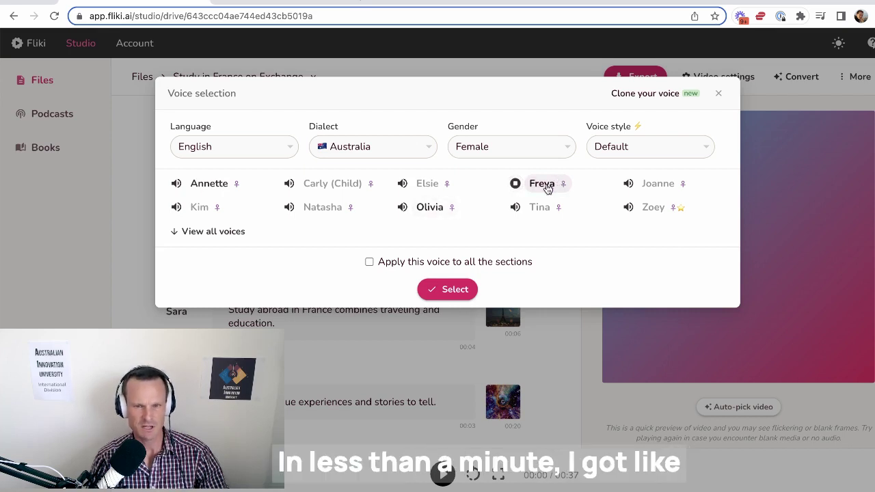
{"action": "left_click", "coordinate": [370, 263]}
{"action": "left_click", "coordinate": [451, 291]}
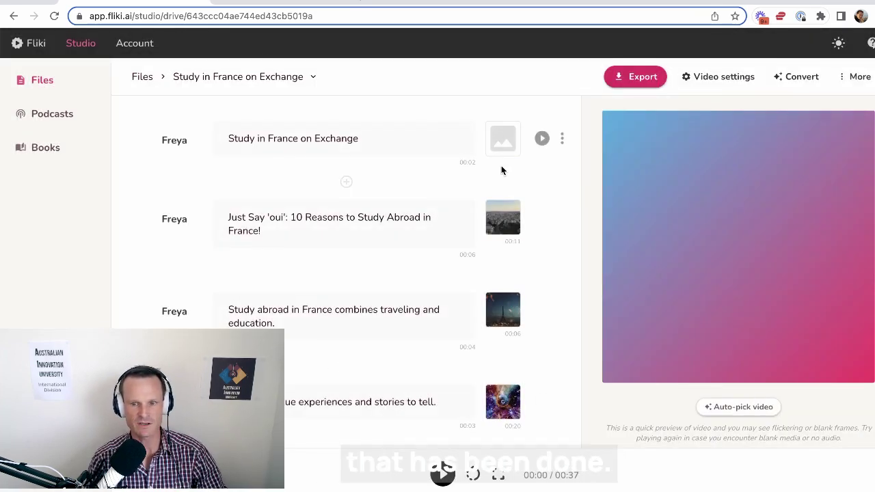
Play the video preview while reviewing the script sections, and pause it at the section about immersing yourself in a new culture.
{"action": "scroll", "coordinate": [453, 307], "scroll_direction": "down", "scroll_amount": 1}
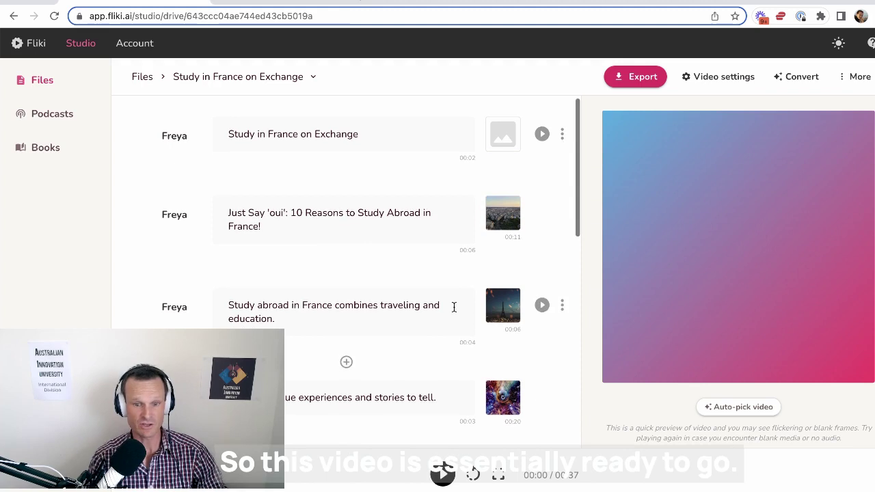
{"action": "left_click", "coordinate": [443, 475]}
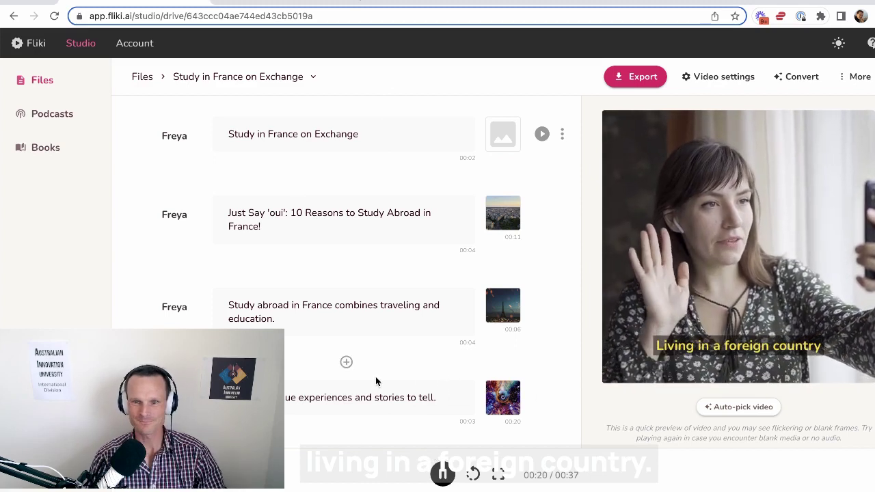
{"action": "scroll", "coordinate": [375, 381], "scroll_direction": "down", "scroll_amount": 5}
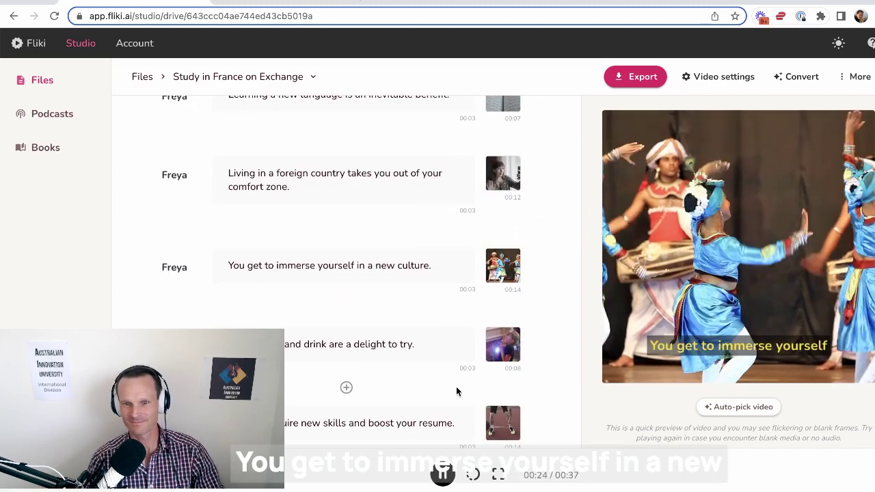
{"action": "left_click", "coordinate": [443, 474]}
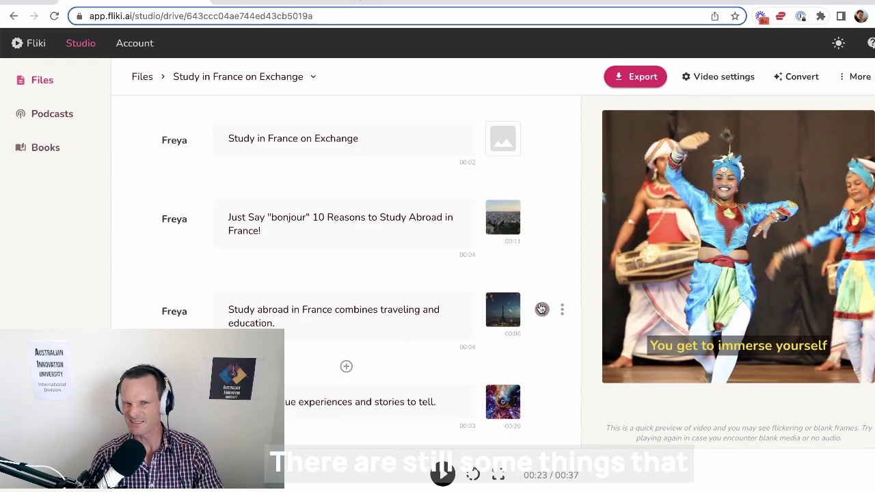
Replace the dancers footage in the "You get to immerse yourself in a new culture." section with a stock "france" video of the Eiffel Tower lit at night.
{"action": "scroll", "coordinate": [533, 303], "scroll_direction": "down", "scroll_amount": 6}
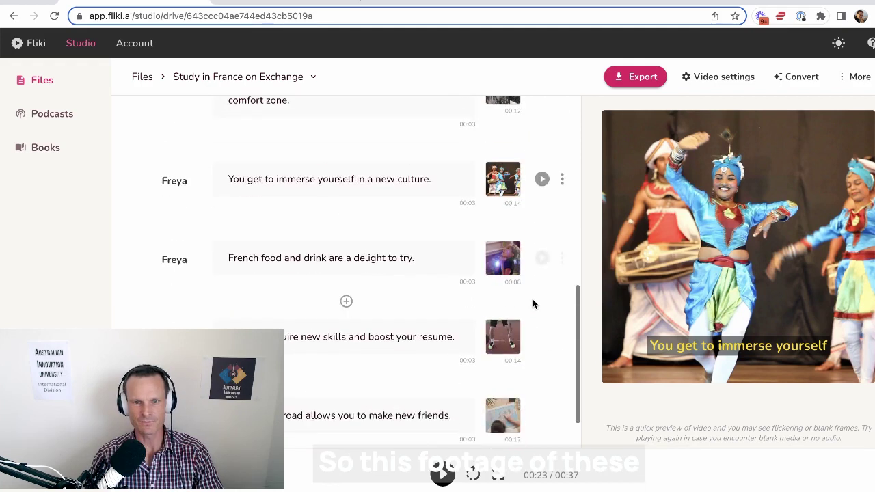
{"action": "scroll", "coordinate": [533, 305], "scroll_direction": "up", "scroll_amount": 1}
{"action": "left_click", "coordinate": [500, 239]}
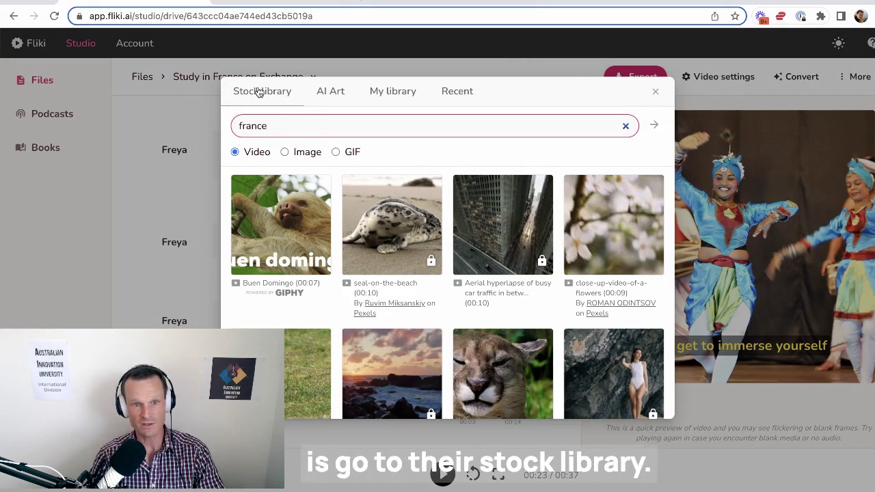
{"action": "key", "text": "Return"}
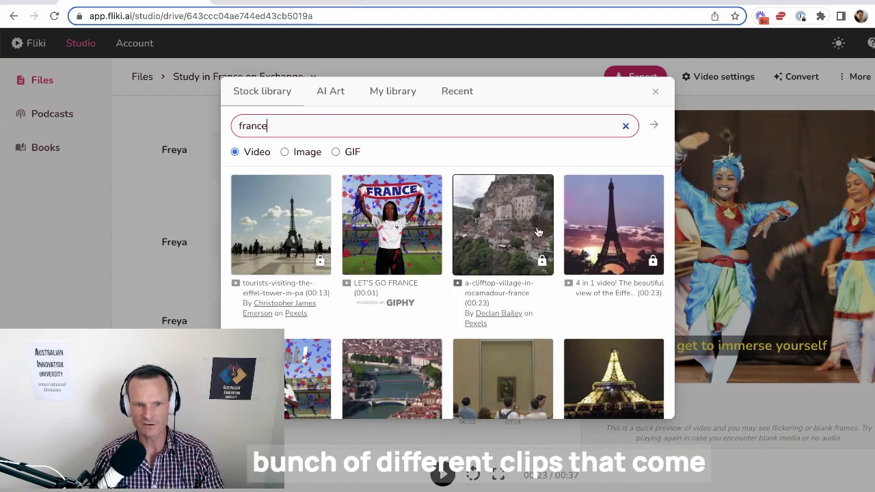
{"action": "scroll", "coordinate": [626, 251], "scroll_direction": "down", "scroll_amount": 2}
{"action": "scroll", "coordinate": [626, 251], "scroll_direction": "down", "scroll_amount": 2}
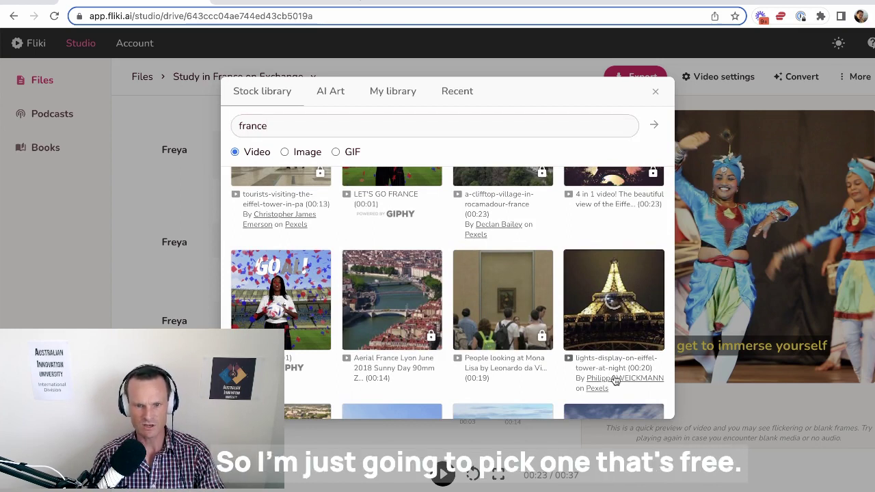
{"action": "scroll", "coordinate": [562, 331], "scroll_direction": "down", "scroll_amount": 4}
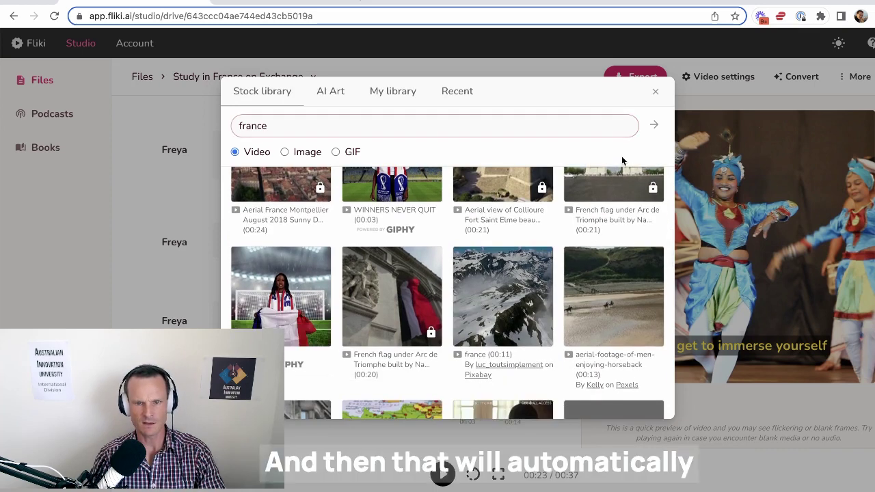
{"action": "scroll", "coordinate": [622, 331], "scroll_direction": "up", "scroll_amount": 4}
{"action": "scroll", "coordinate": [622, 335], "scroll_direction": "up", "scroll_amount": 1}
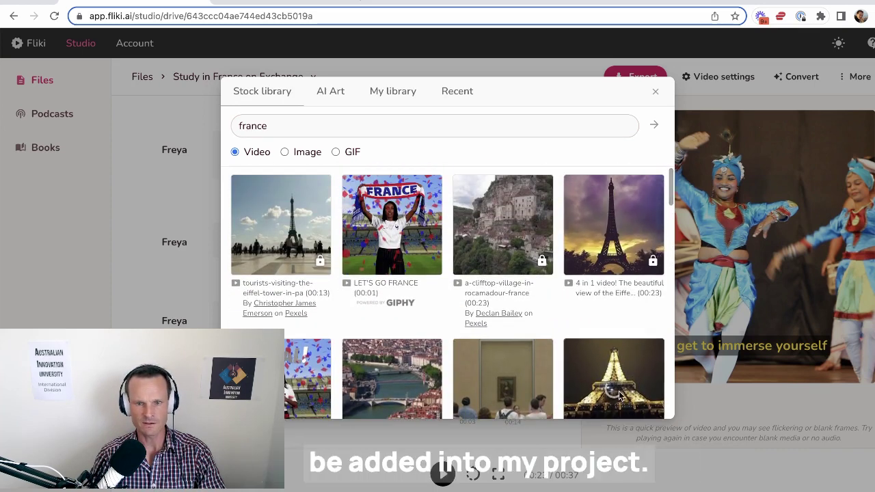
{"action": "left_click", "coordinate": [625, 200]}
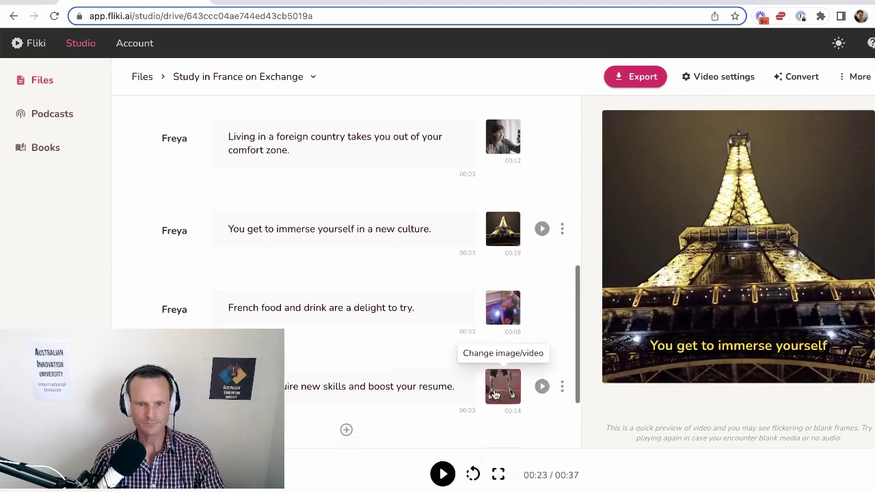
Return to the studio files and create a new English video file named "Study in France 2".
{"action": "scroll", "coordinate": [509, 328], "scroll_direction": "up", "scroll_amount": 5}
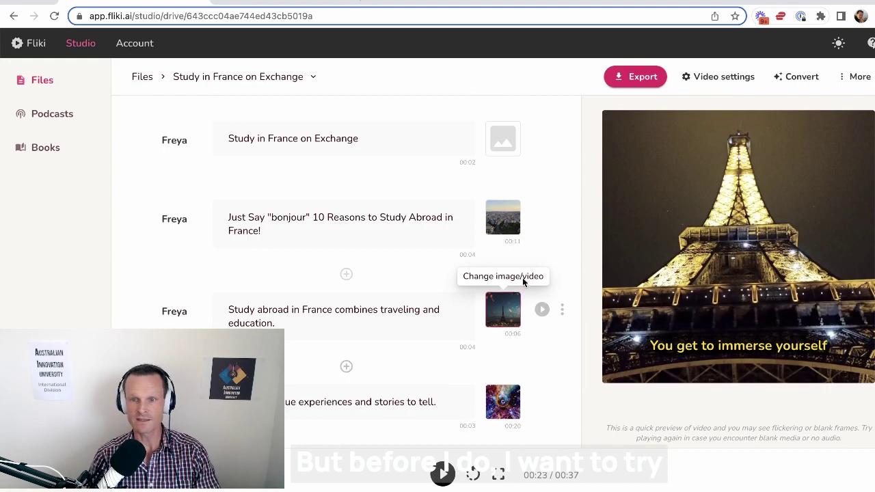
{"action": "left_click", "coordinate": [80, 43]}
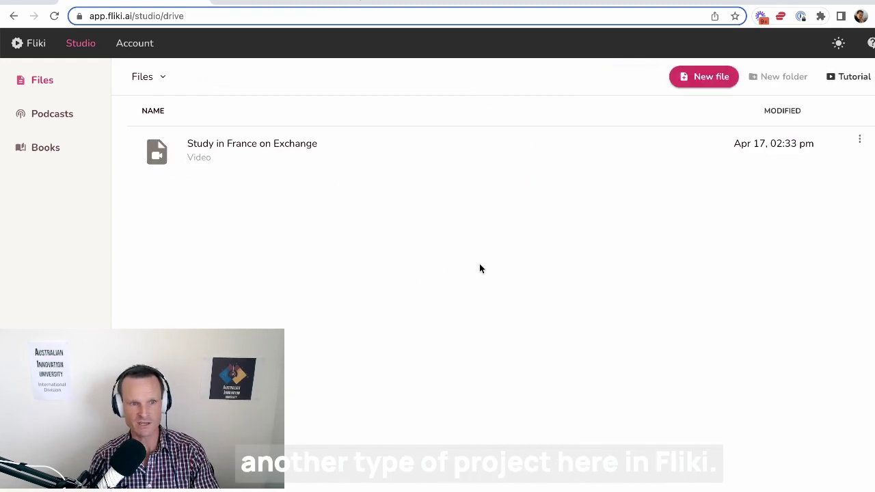
{"action": "left_click", "coordinate": [693, 78]}
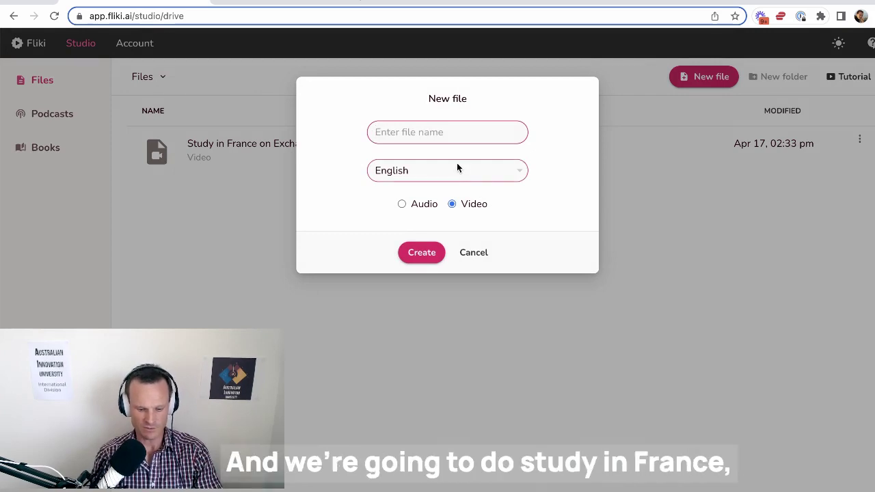
{"action": "type", "text": "Study in France 2"}
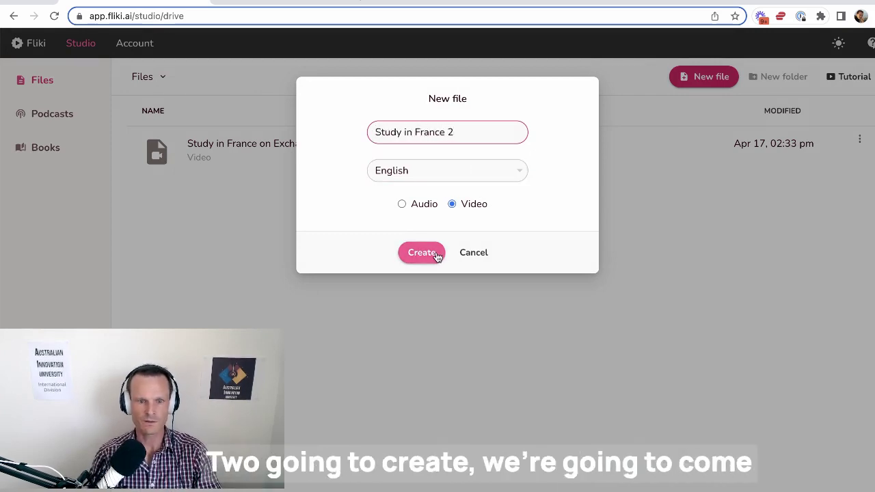
{"action": "left_click", "coordinate": [420, 253]}
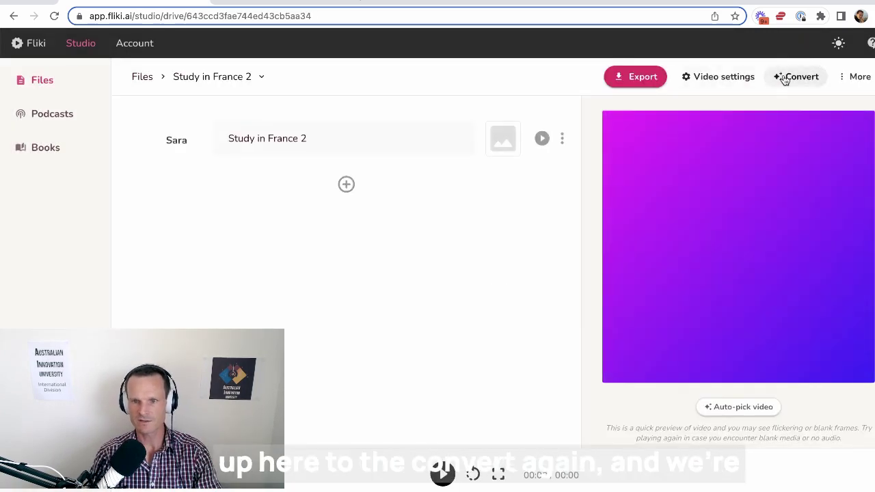
Start an idea-to-video conversion with the idea "Studying in France is a highly valuable, fun experience for australian university students. Students should consider exchange in france.".
{"action": "left_click", "coordinate": [785, 78]}
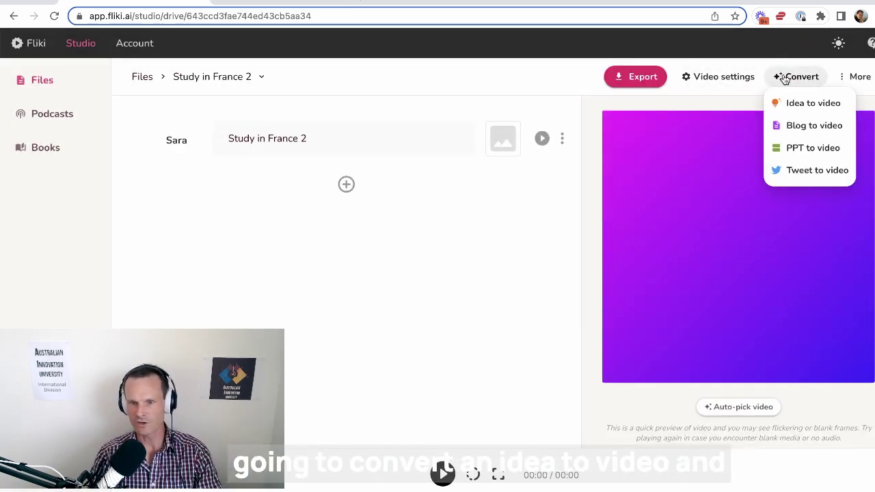
{"action": "left_click", "coordinate": [799, 106]}
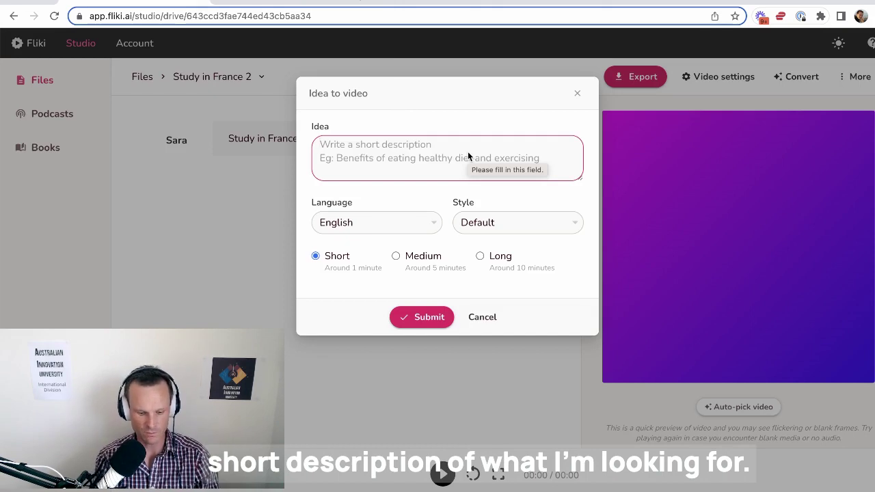
{"action": "type", "text": "Studying in France is a"}
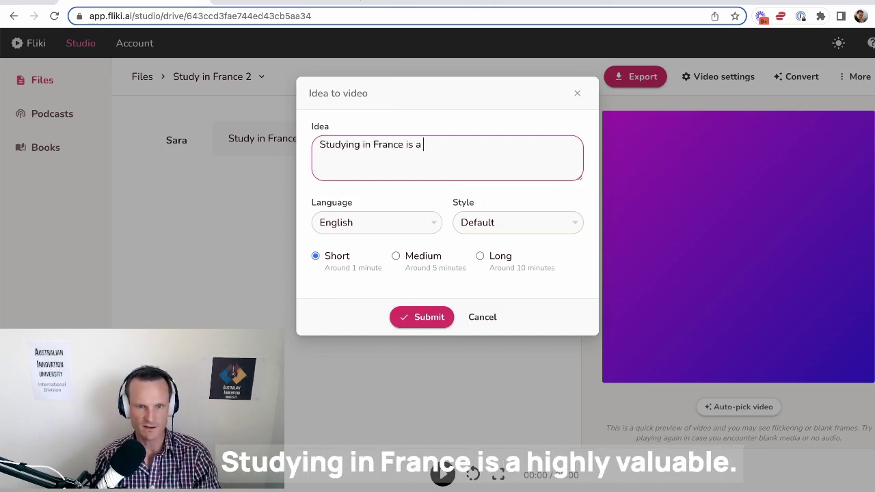
{"action": "type", "text": " highly valuable"}
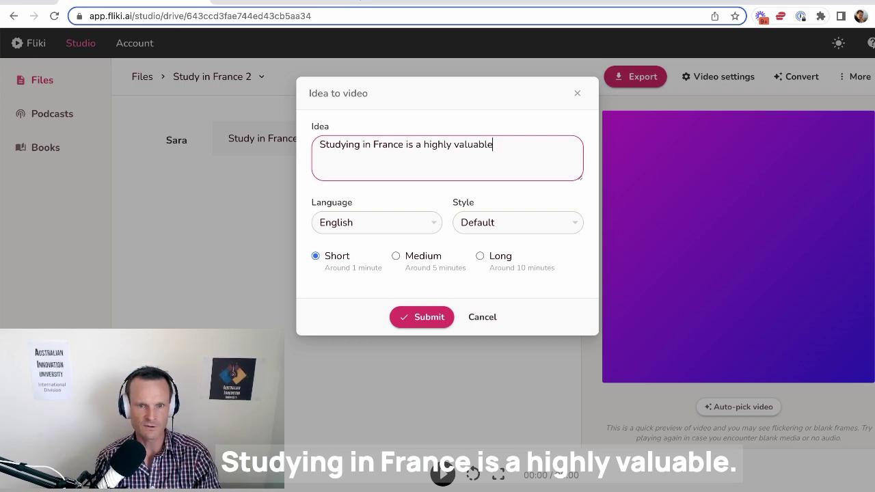
{"action": "type", "text": ", fu"}
{"action": "type", "text": "n,"}
{"action": "key", "text": "BackSpace"}
{"action": "key", "text": "BackSpace"}
{"action": "type", "text": "experience for a"}
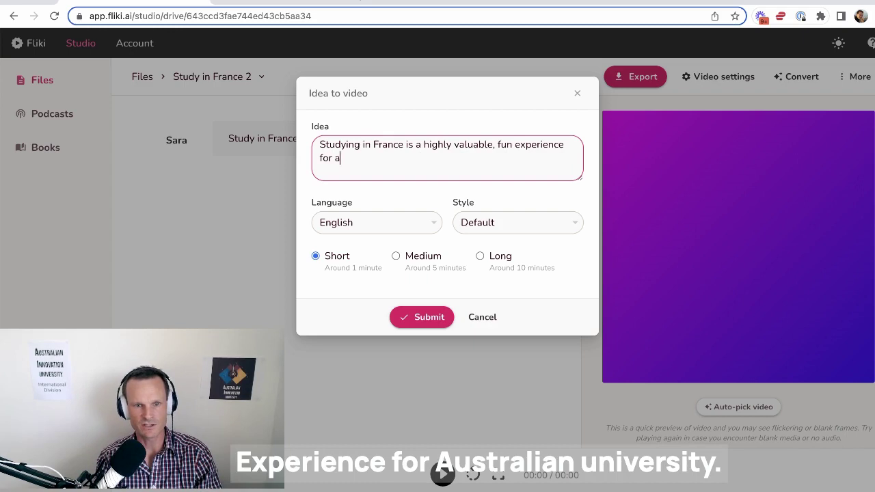
{"action": "type", "text": "n universi"}
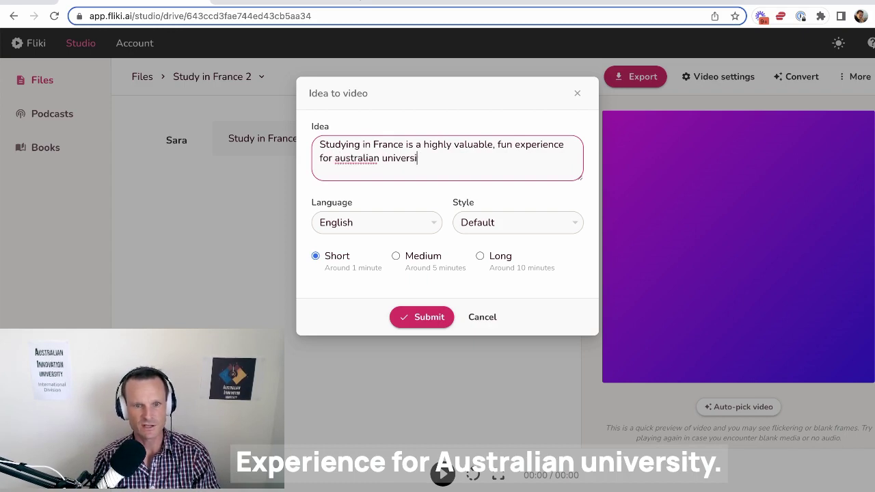
{"action": "type", "text": "ty students. St"}
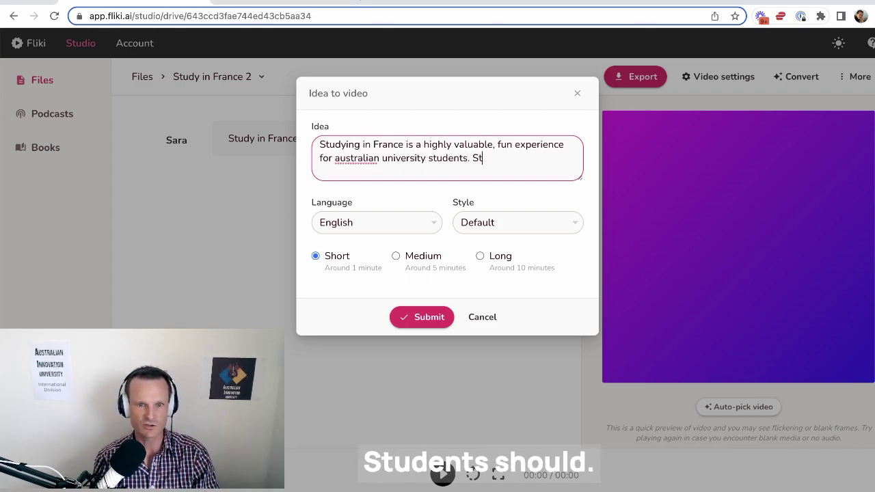
{"action": "type", "text": "udents shou"}
{"action": "key", "text": "BackSpace"}
{"action": "key", "text": "BackSpace"}
{"action": "key", "text": "BackSpace"}
{"action": "type", "text": "s"}
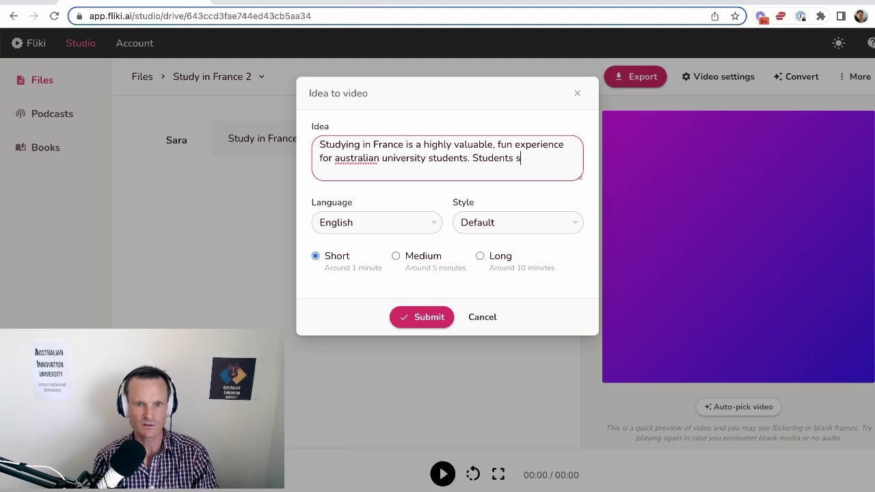
{"action": "type", "text": "hould cons"}
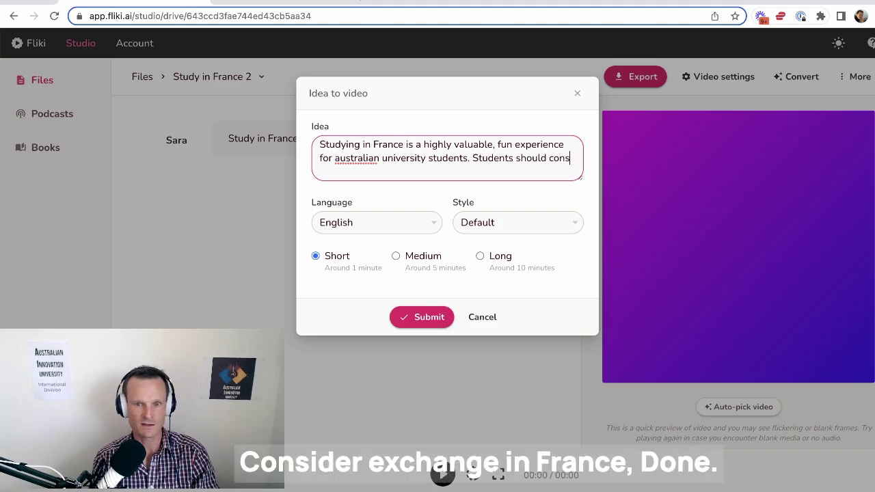
{"action": "type", "text": "ider exchange in france."}
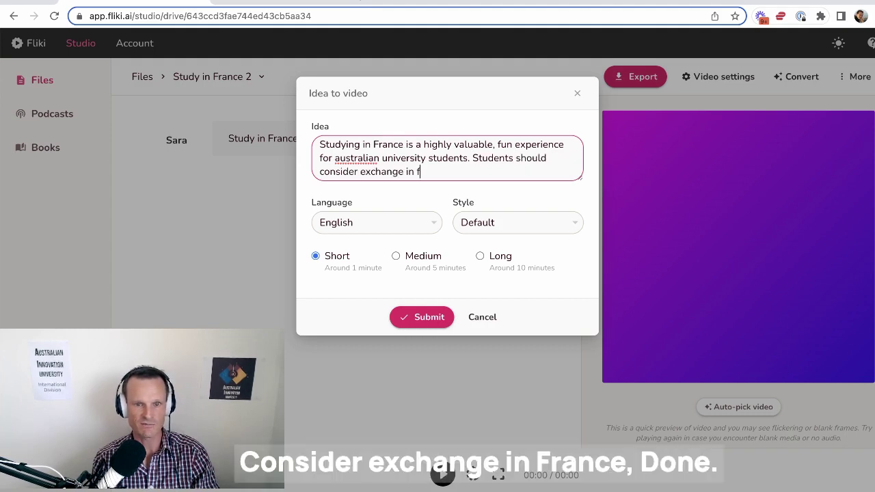
Set the idea's style to Marketing and generate the short English video from it.
{"action": "left_click", "coordinate": [518, 224]}
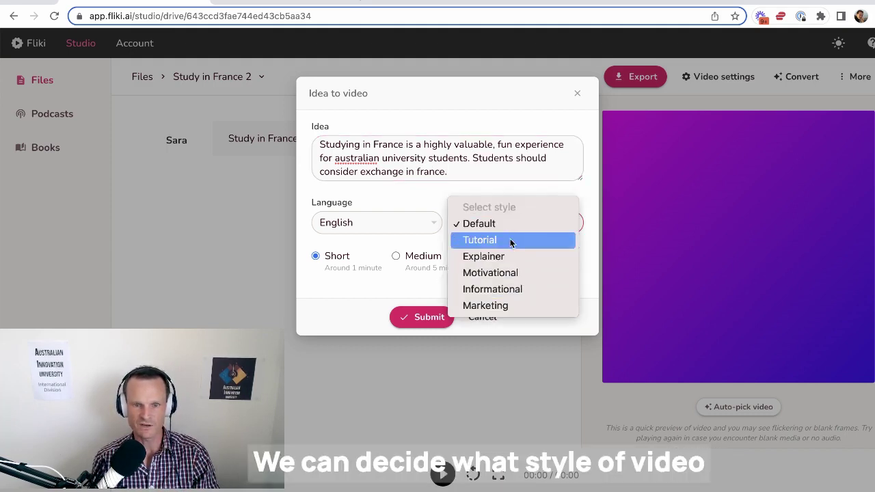
{"action": "left_click", "coordinate": [520, 312]}
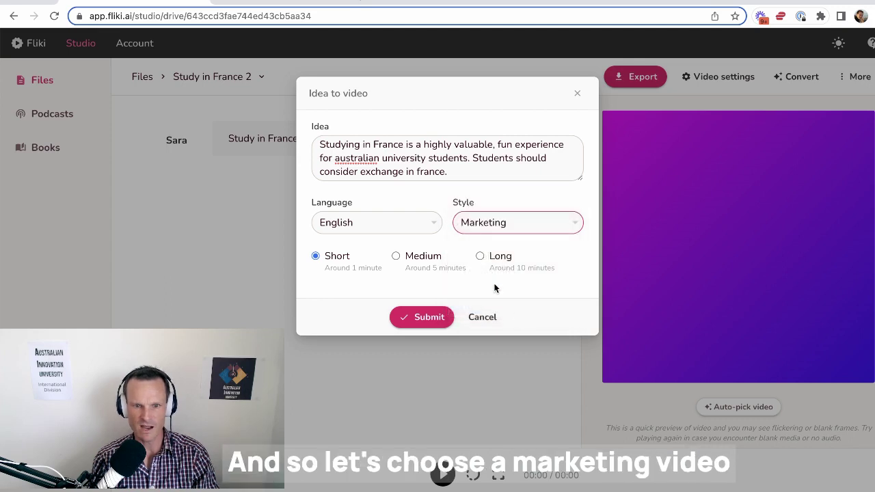
{"action": "left_click", "coordinate": [422, 316]}
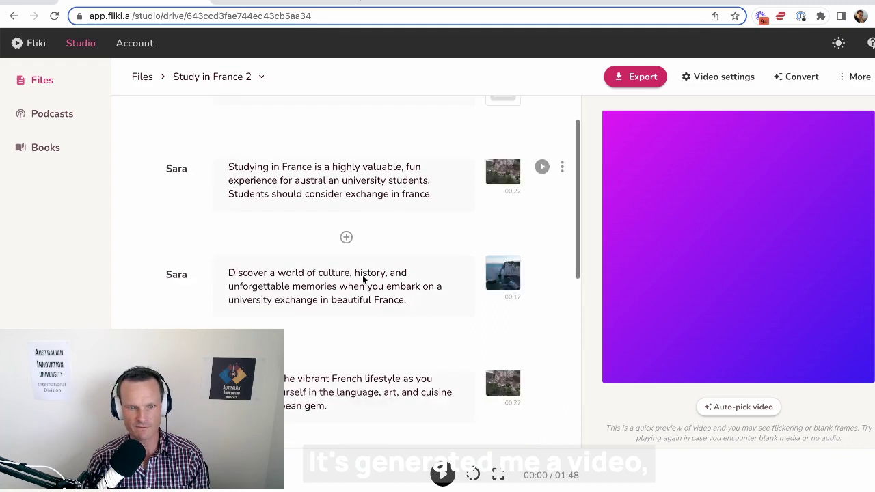
Look through the generated script sections, play the video preview and pause it at the section about a university exchange in beautiful France.
{"action": "scroll", "coordinate": [363, 277], "scroll_direction": "down", "scroll_amount": 5}
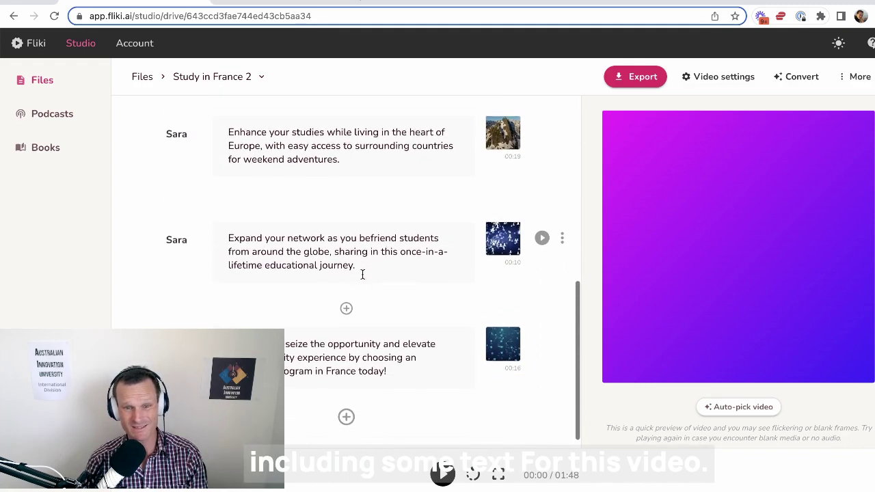
{"action": "scroll", "coordinate": [362, 273], "scroll_direction": "up", "scroll_amount": 1}
{"action": "scroll", "coordinate": [362, 273], "scroll_direction": "down", "scroll_amount": 2}
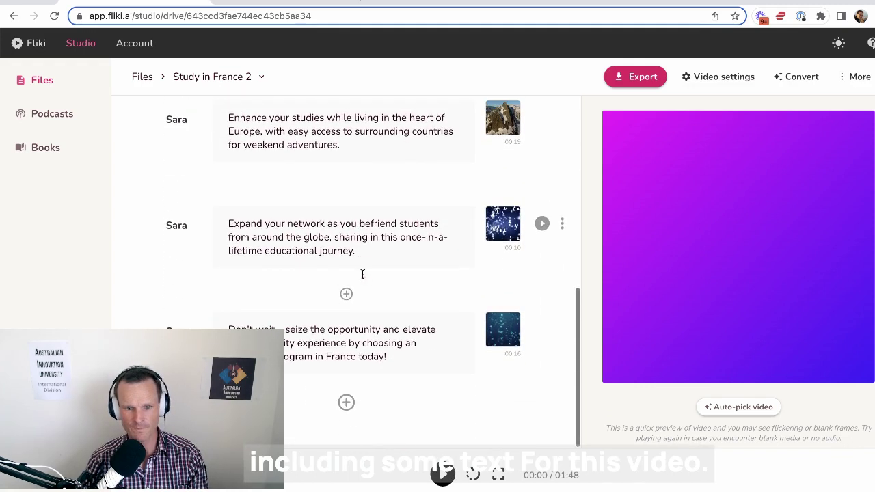
{"action": "left_click", "coordinate": [443, 474]}
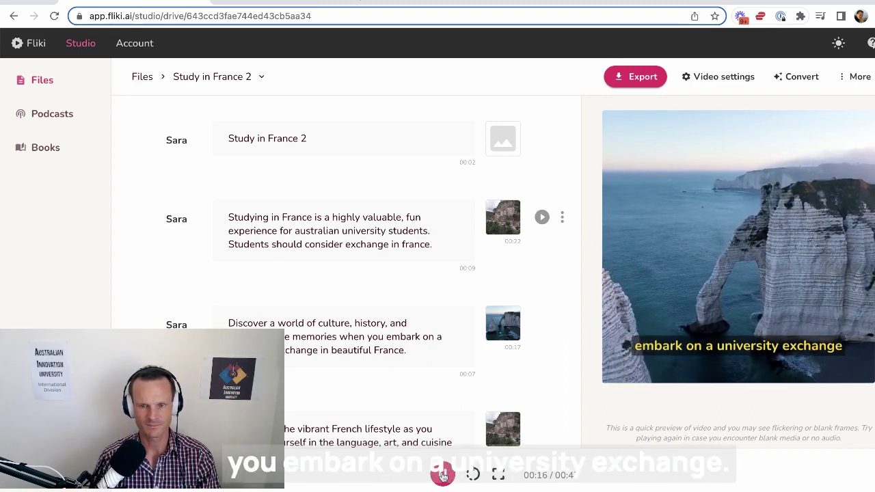
{"action": "left_click", "coordinate": [443, 475]}
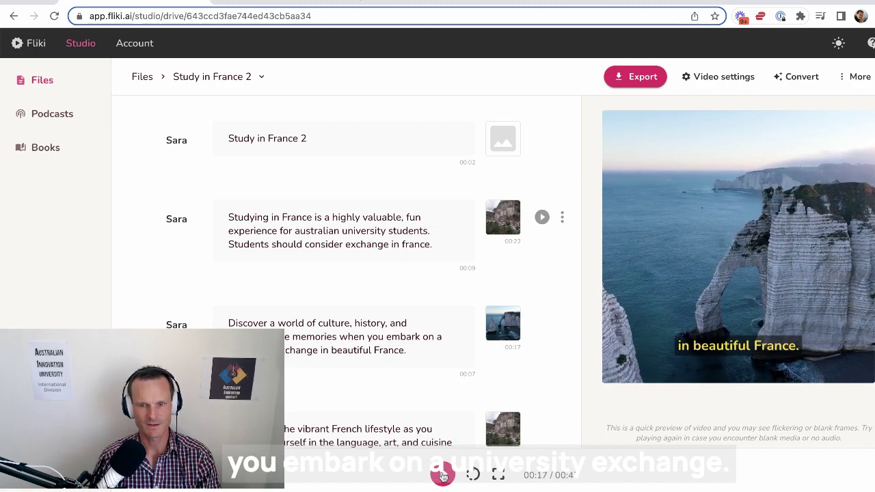
Listen to the Australian male voice sample Duncan and assign it to the "Studying in France is a highly valuable" section.
{"action": "left_click", "coordinate": [176, 221]}
{"action": "left_click", "coordinate": [388, 146]}
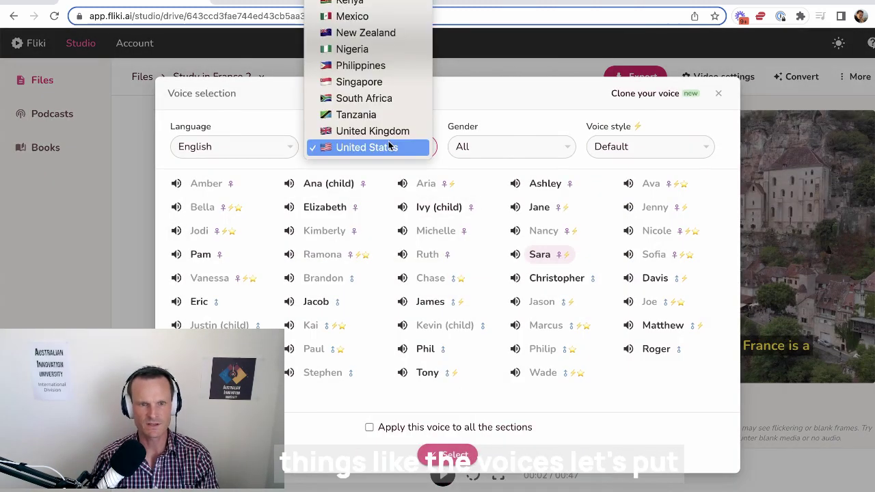
{"action": "scroll", "coordinate": [369, 17], "scroll_direction": "up", "scroll_amount": 3}
{"action": "left_click", "coordinate": [510, 147]}
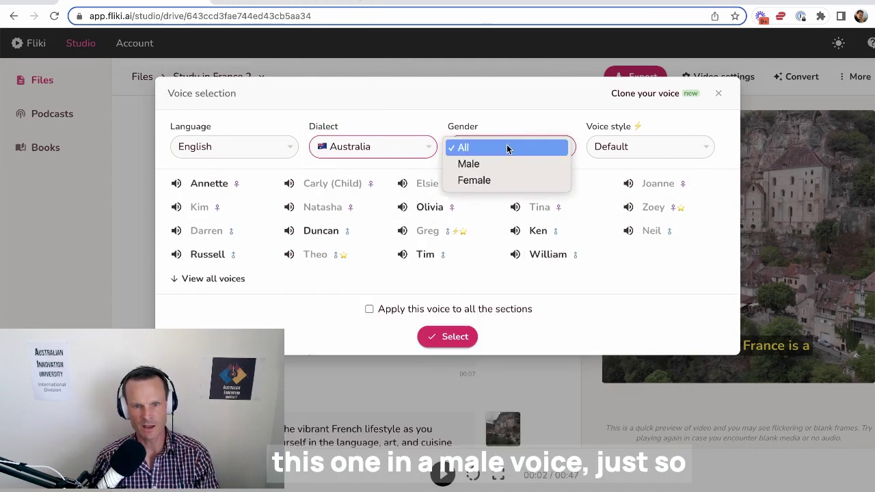
{"action": "left_click", "coordinate": [495, 164]}
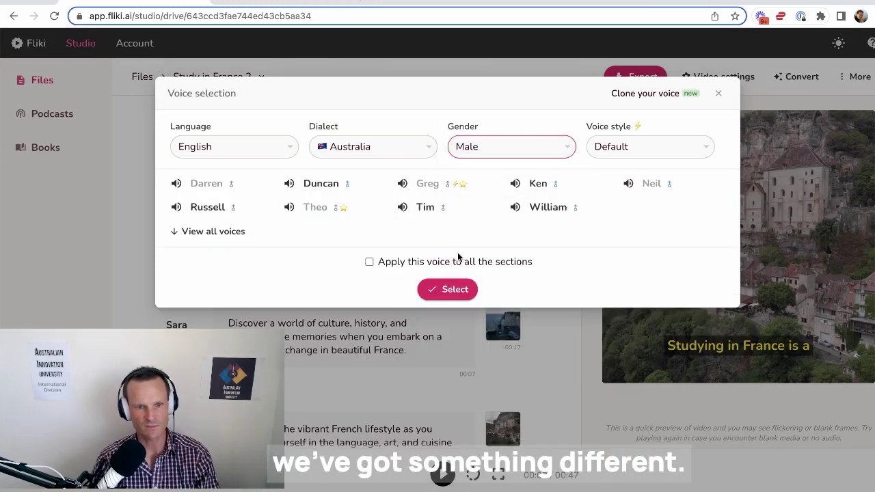
{"action": "left_click", "coordinate": [289, 185]}
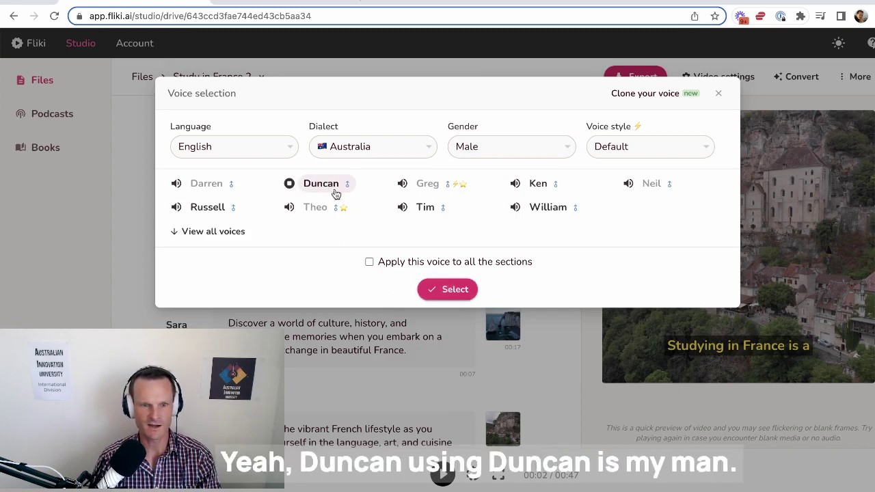
{"action": "left_click", "coordinate": [451, 294]}
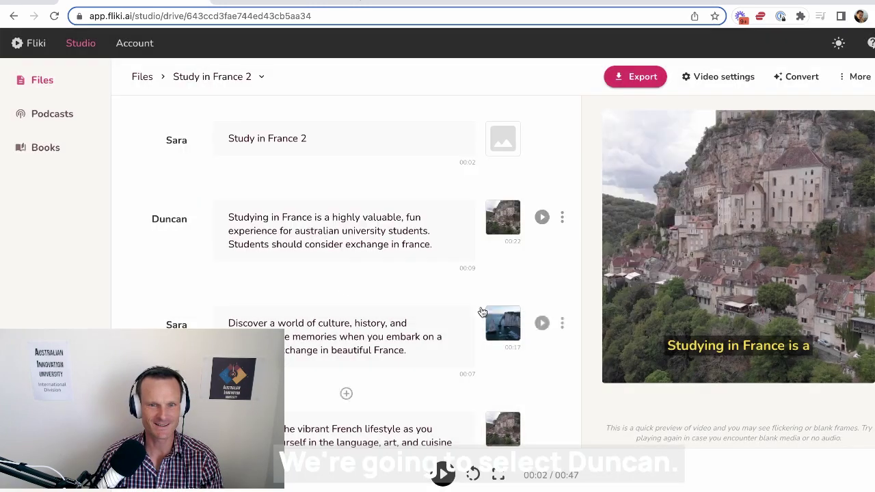
From the "Discover a world of culture" section, choose the Australian male voice Duncan and apply it to all the sections.
{"action": "left_click", "coordinate": [176, 324]}
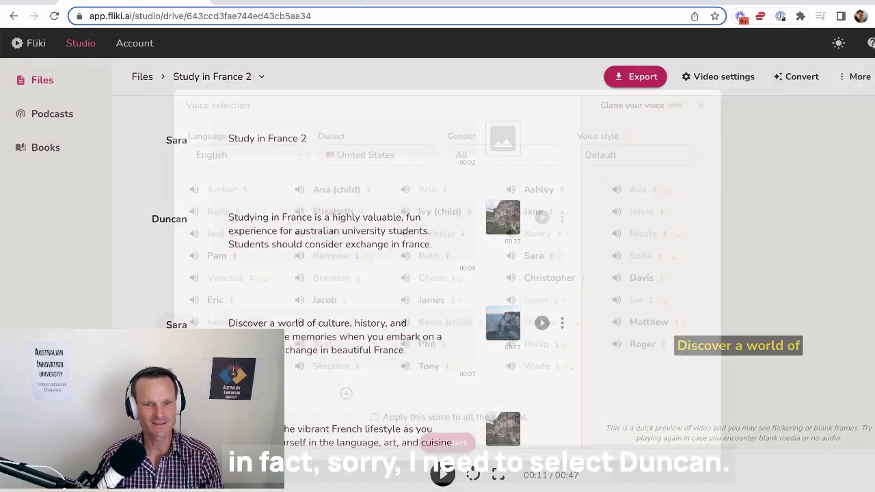
{"action": "left_click", "coordinate": [373, 146]}
{"action": "scroll", "coordinate": [372, 82], "scroll_direction": "up", "scroll_amount": 5}
{"action": "left_click", "coordinate": [372, 8]}
{"action": "left_click", "coordinate": [509, 146]}
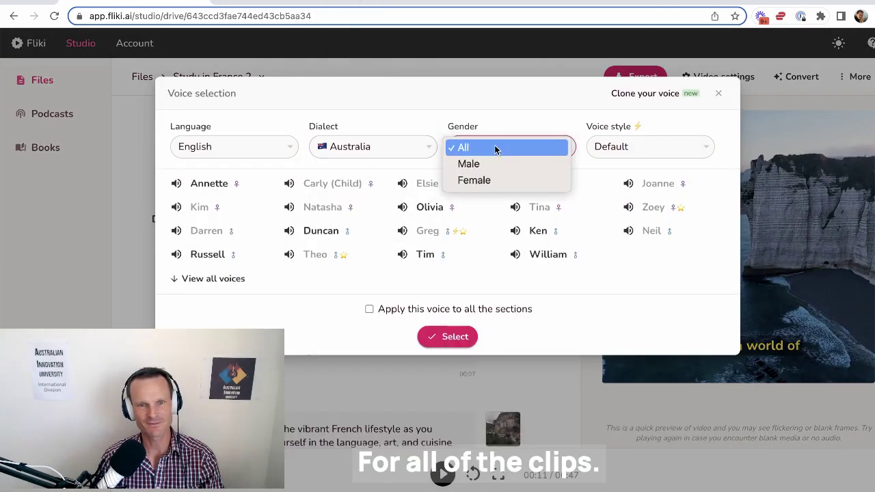
{"action": "left_click", "coordinate": [477, 165]}
{"action": "left_click", "coordinate": [320, 183]}
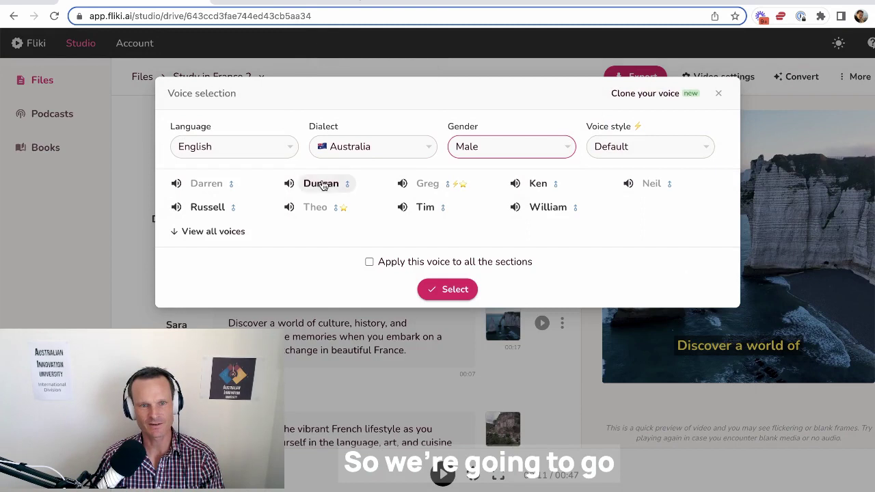
{"action": "left_click", "coordinate": [370, 262]}
{"action": "left_click", "coordinate": [448, 290]}
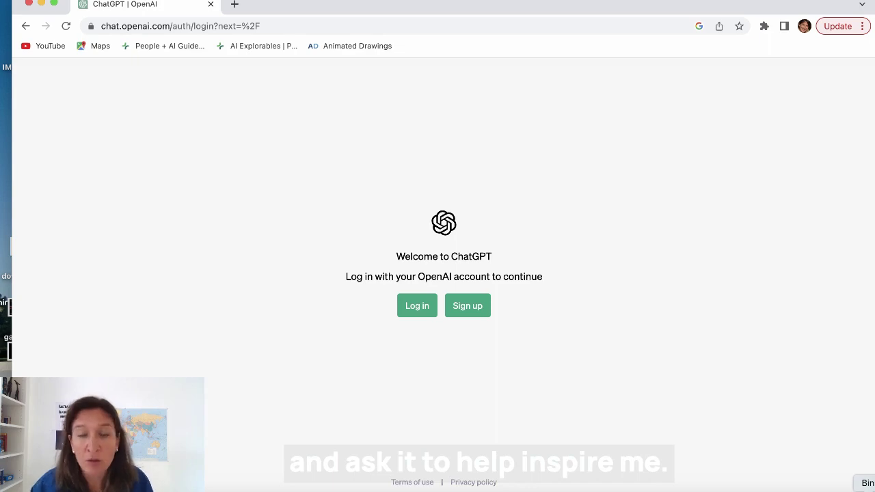
Switch to ChatGPT, log in and set the model for the new chat to GPT-4.
{"action": "left_click", "coordinate": [429, 311]}
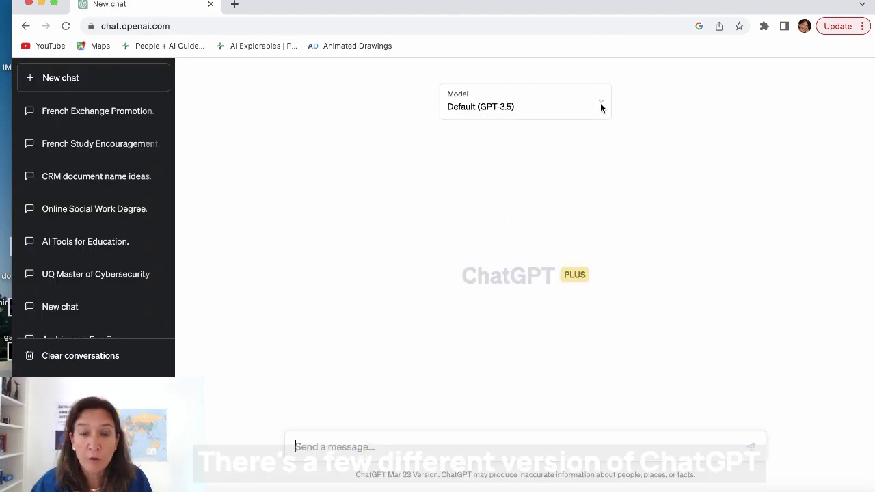
{"action": "left_click", "coordinate": [601, 107]}
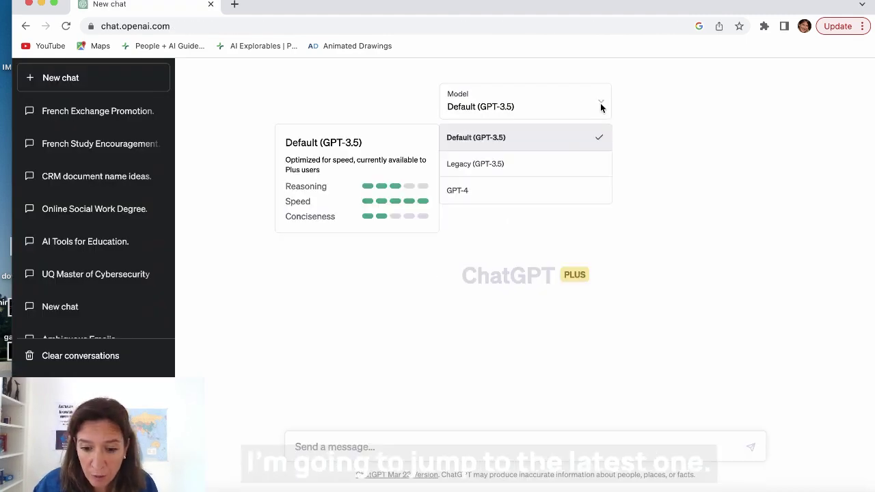
{"action": "left_click", "coordinate": [585, 192]}
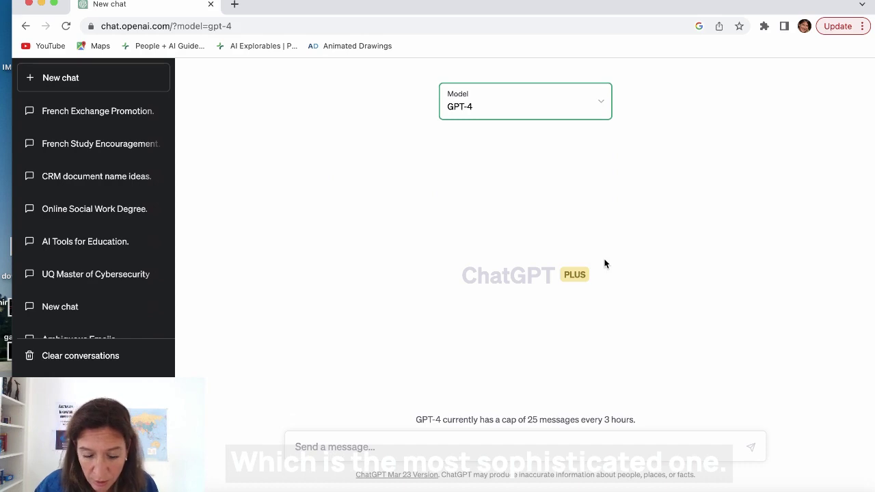
Send the prompt "Write 3 captions for instagram posts designed to encourage university students to study in france".
{"action": "left_click", "coordinate": [417, 449]}
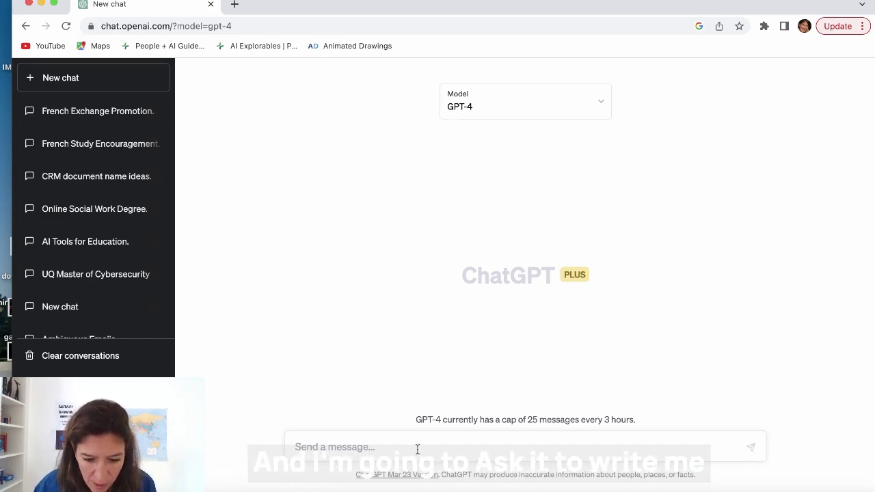
{"action": "type", "text": "Write 3 captions for instagram posts designed to encourage university students to study in france"}
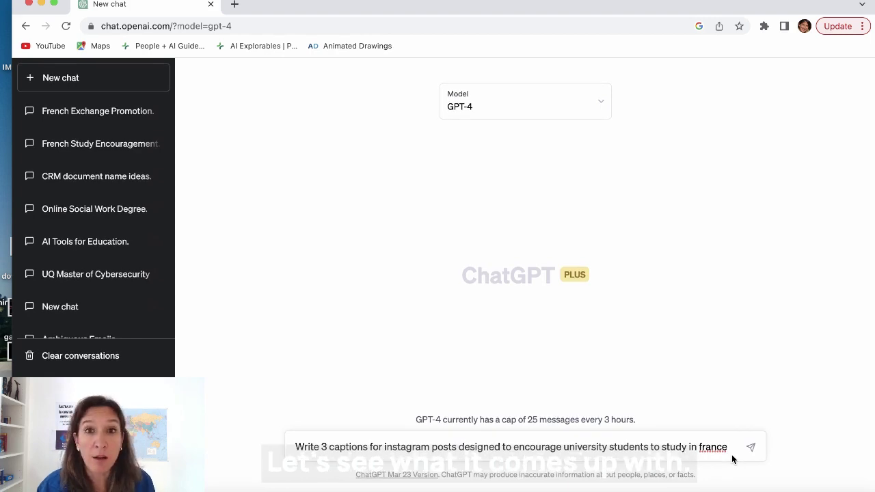
{"action": "key", "text": "Return"}
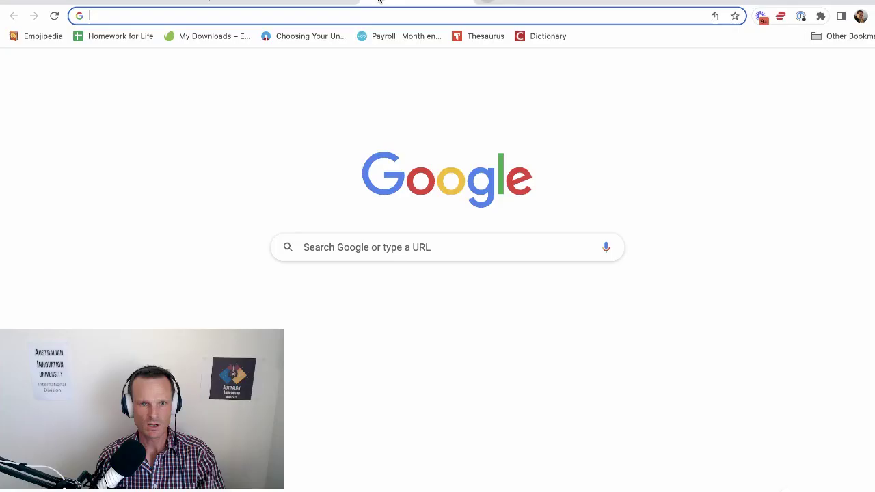
Open the vidyo.ai website in the browser and enter the app's home page with all videos.
{"action": "type", "text": "vi"}
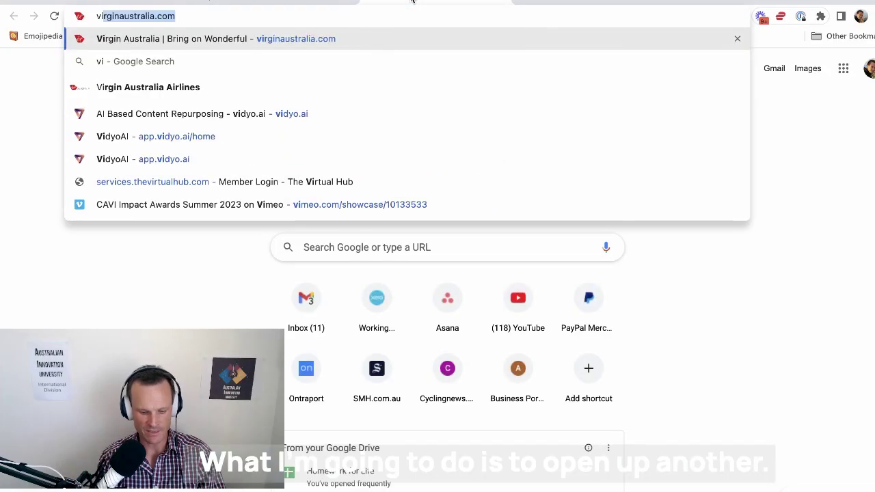
{"action": "type", "text": "dyo"}
{"action": "key", "text": "Return"}
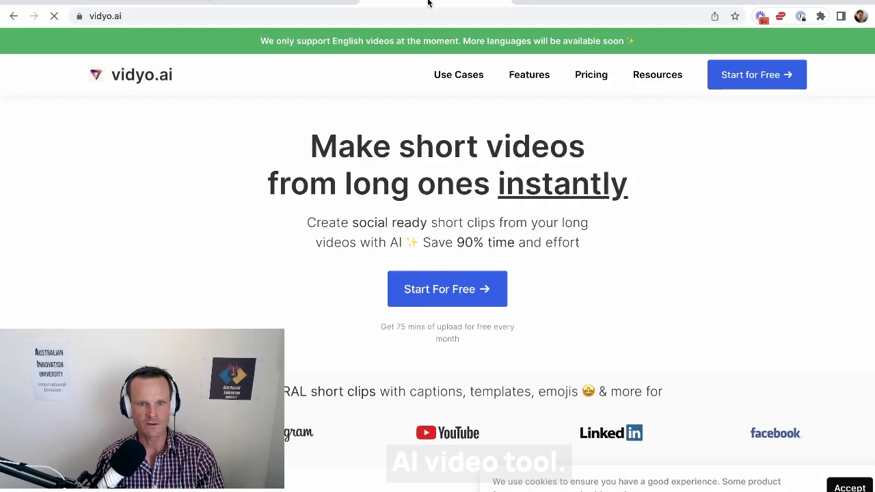
{"action": "left_click", "coordinate": [754, 70]}
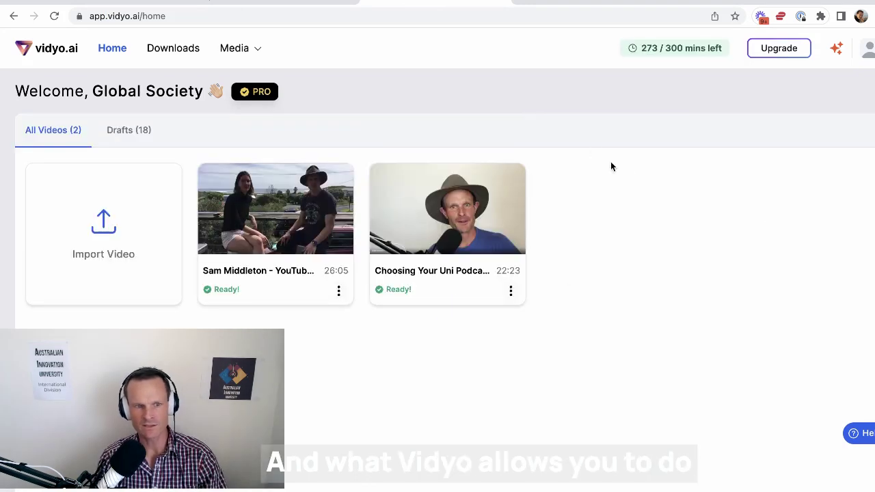
Open the form for importing a new video, and switch to YouTube Studio in a new browser tab.
{"action": "left_click", "coordinate": [105, 218]}
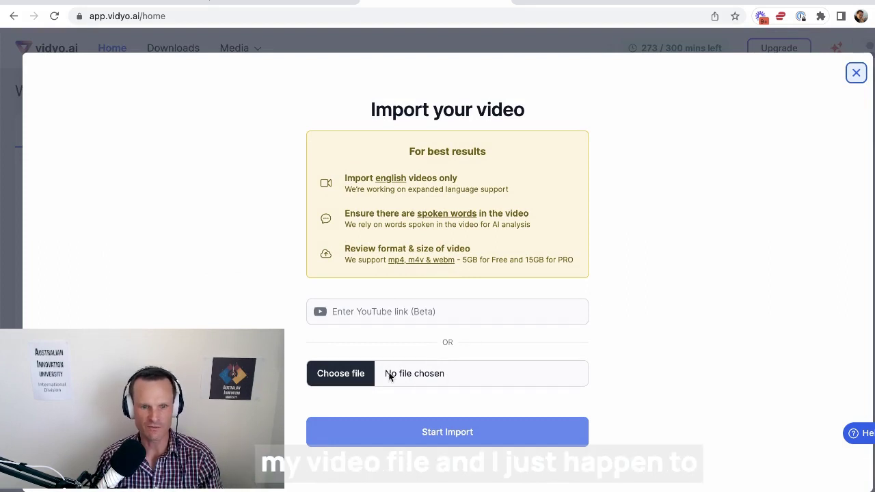
{"action": "left_click", "coordinate": [349, 375]}
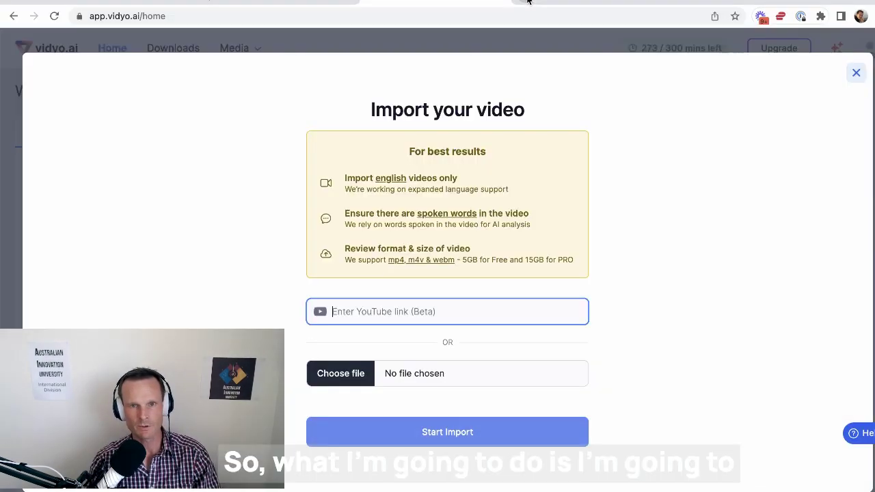
{"action": "key", "text": "super+t"}
{"action": "type", "text": "stud"}
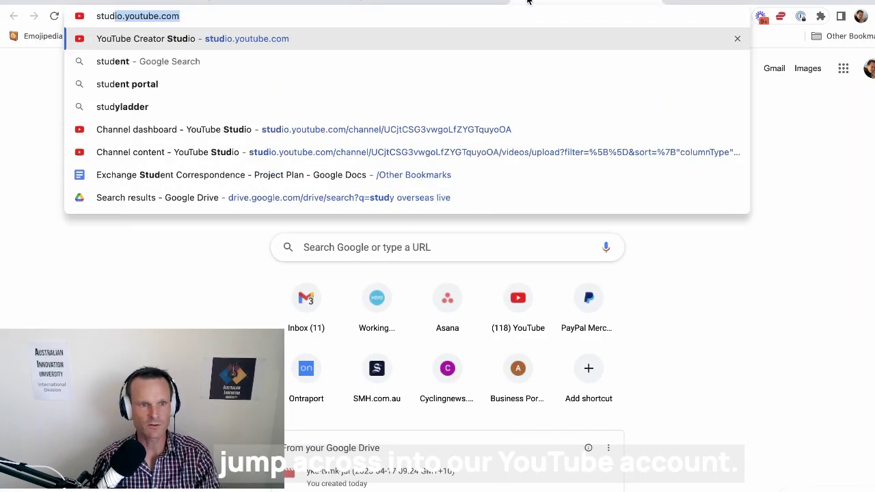
{"action": "key", "text": "Return"}
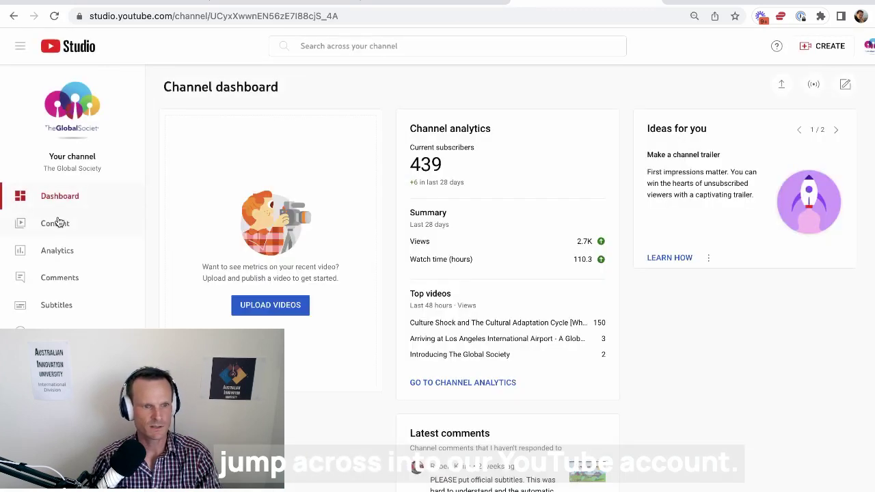
Filter the channel's videos by title "france" and copy the shareable link of "What you NEED to know about studying in France".
{"action": "left_click", "coordinate": [58, 223]}
{"action": "left_click", "coordinate": [260, 146]}
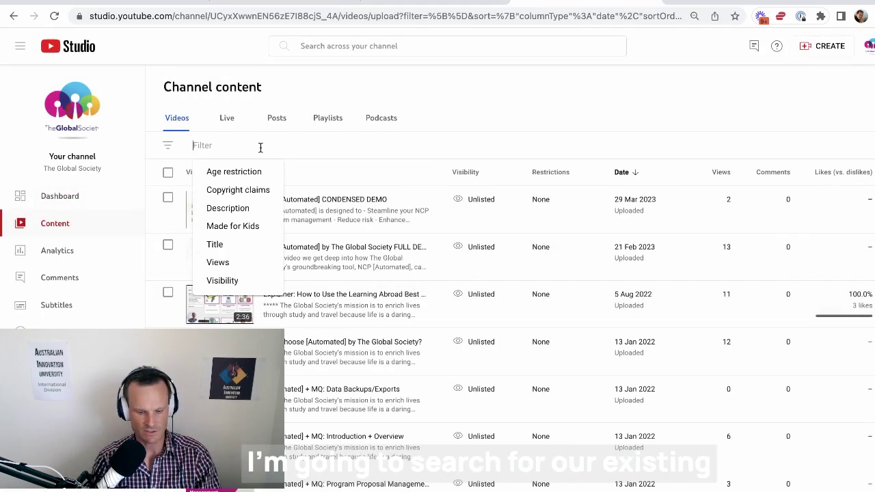
{"action": "type", "text": "france"}
{"action": "key", "text": "Return"}
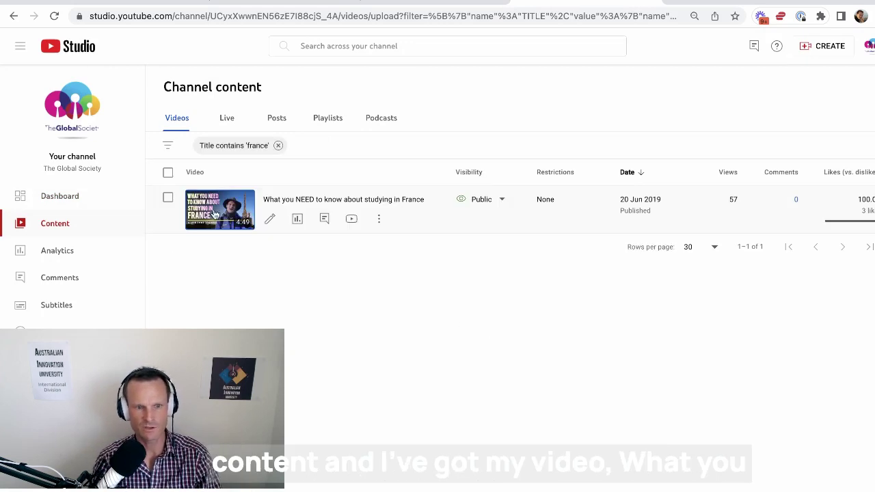
{"action": "left_click", "coordinate": [378, 219]}
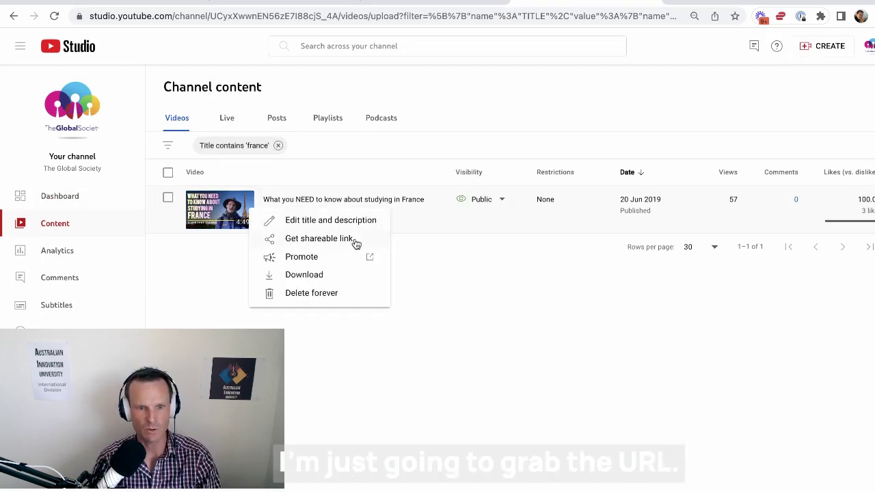
{"action": "left_click", "coordinate": [355, 240]}
Back in vidyo.ai, import the video from the copied YouTube link and accept the square, portrait and landscape output formats.
{"action": "left_click", "coordinate": [501, 6]}
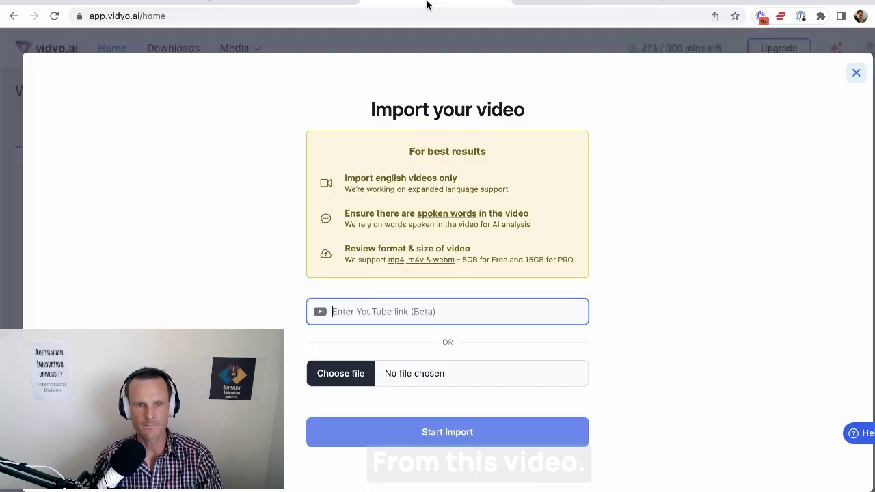
{"action": "type", "text": "https://youtu.be/lFvLycKm8tM"}
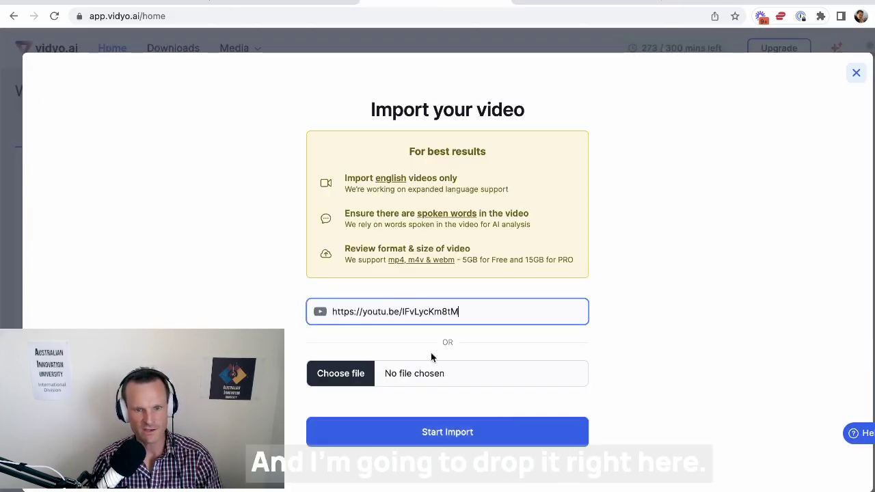
{"action": "left_click", "coordinate": [432, 434]}
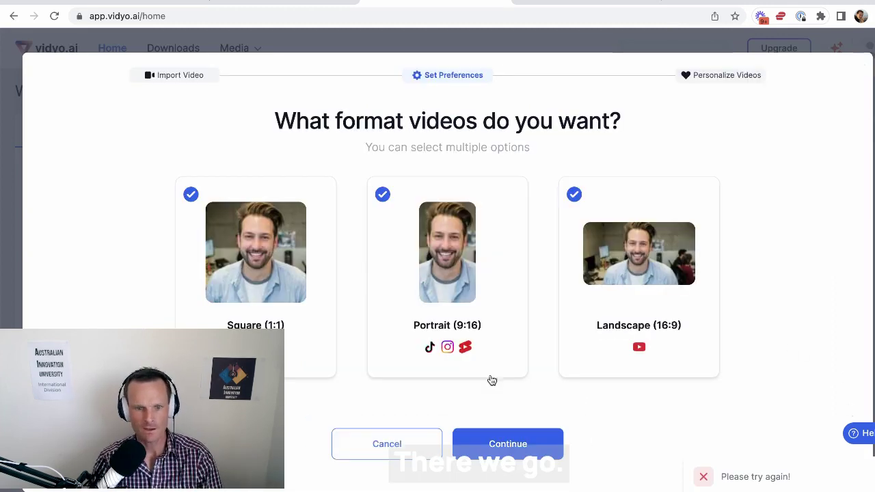
{"action": "left_click", "coordinate": [484, 452]}
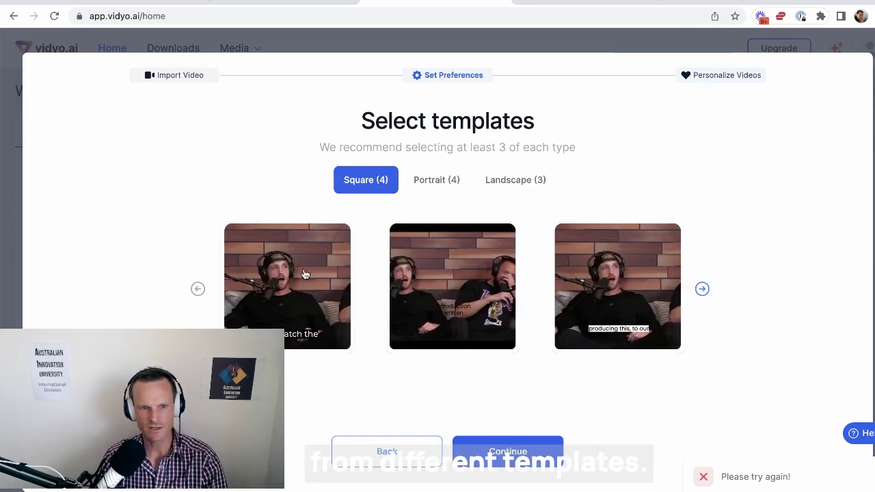
Examine the available square, portrait and landscape templates and check which ones are preselected.
{"action": "left_click", "coordinate": [702, 289]}
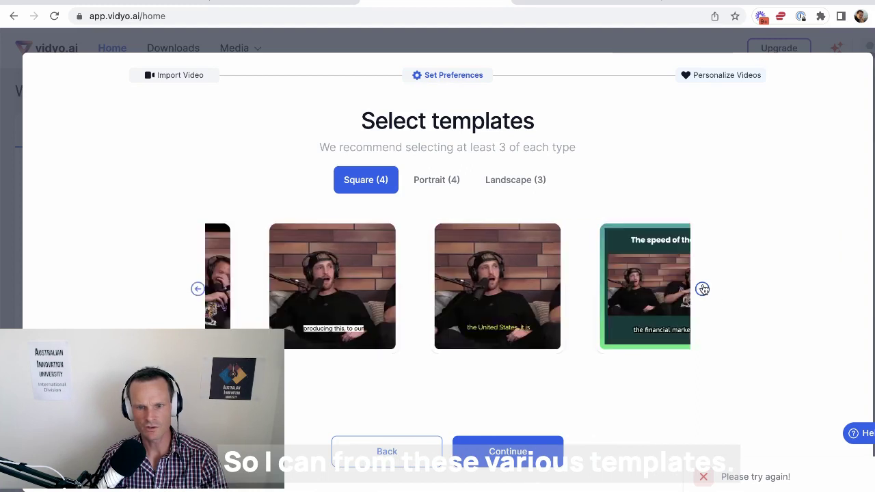
{"action": "left_click", "coordinate": [702, 289]}
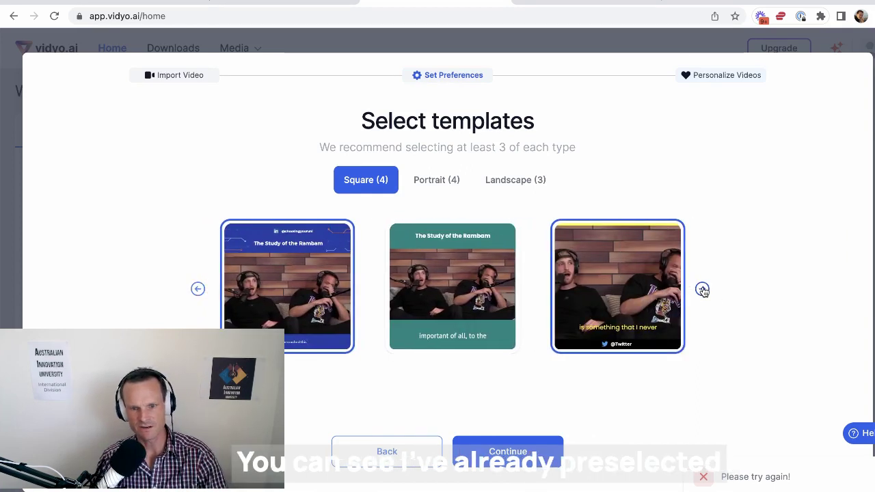
{"action": "left_click", "coordinate": [702, 289]}
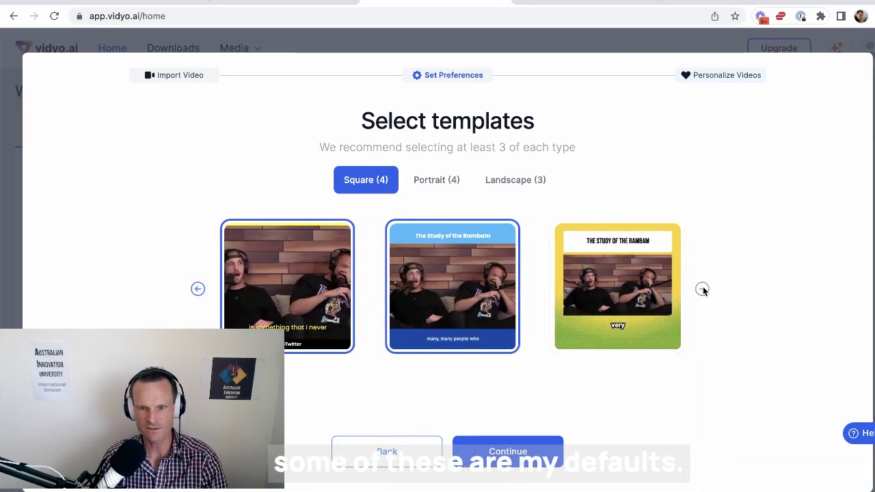
{"action": "left_click", "coordinate": [433, 179]}
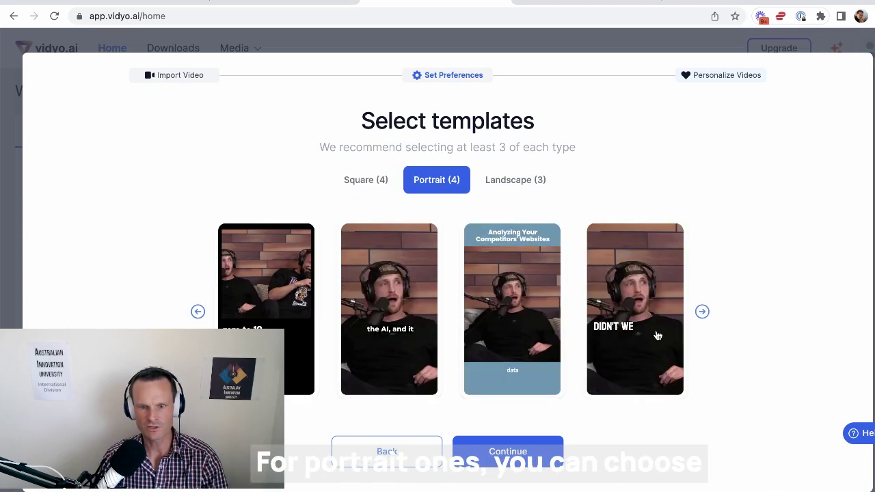
{"action": "left_click", "coordinate": [702, 312]}
{"action": "left_click", "coordinate": [702, 312]}
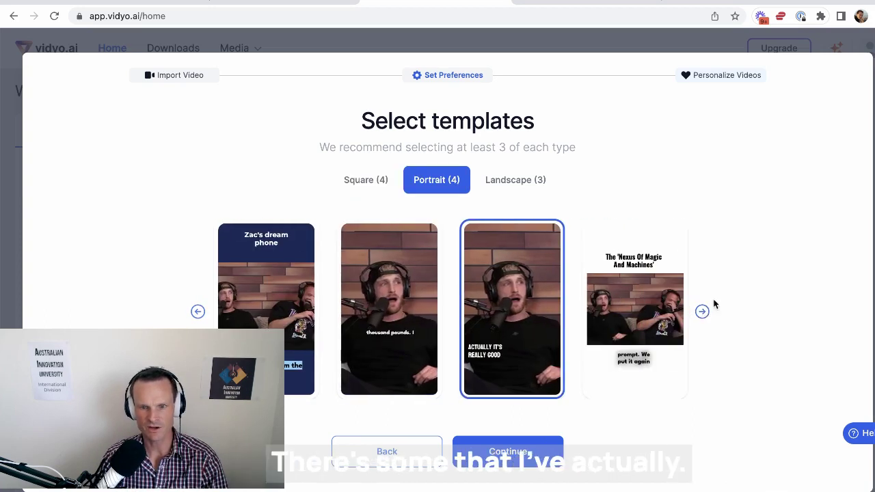
{"action": "left_click", "coordinate": [702, 312]}
{"action": "left_click", "coordinate": [702, 311]}
{"action": "left_click", "coordinate": [702, 311]}
{"action": "left_click", "coordinate": [702, 311]}
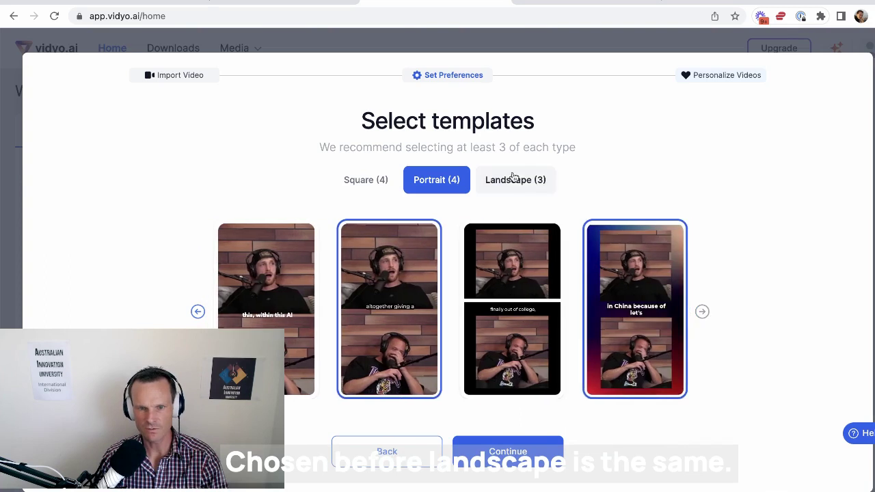
{"action": "left_click", "coordinate": [514, 178]}
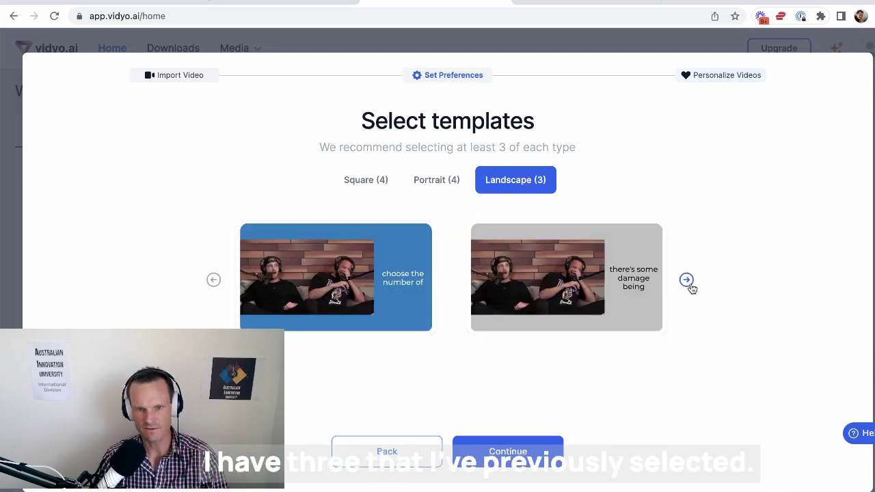
Accept the preselected templates and existing social handles, finish the import and return to the dashboard.
{"action": "left_click", "coordinate": [508, 451]}
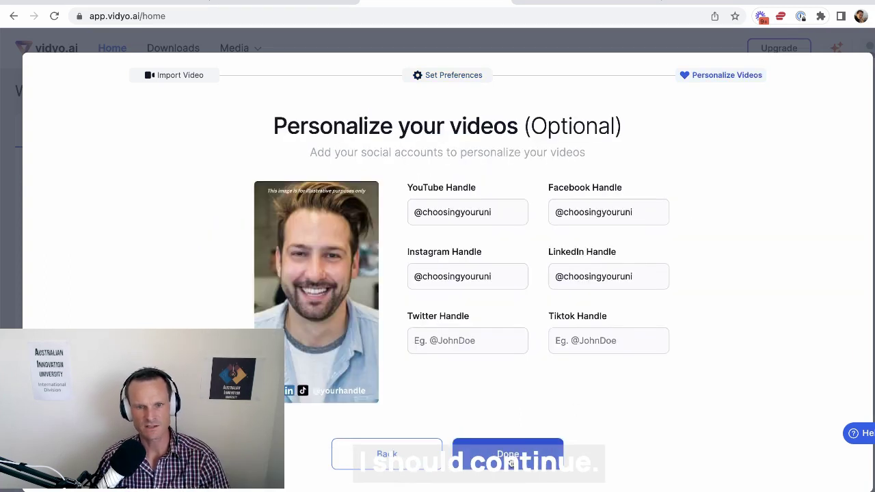
{"action": "left_click_drag", "start_coordinate": [498, 214], "coordinate": [421, 215]}
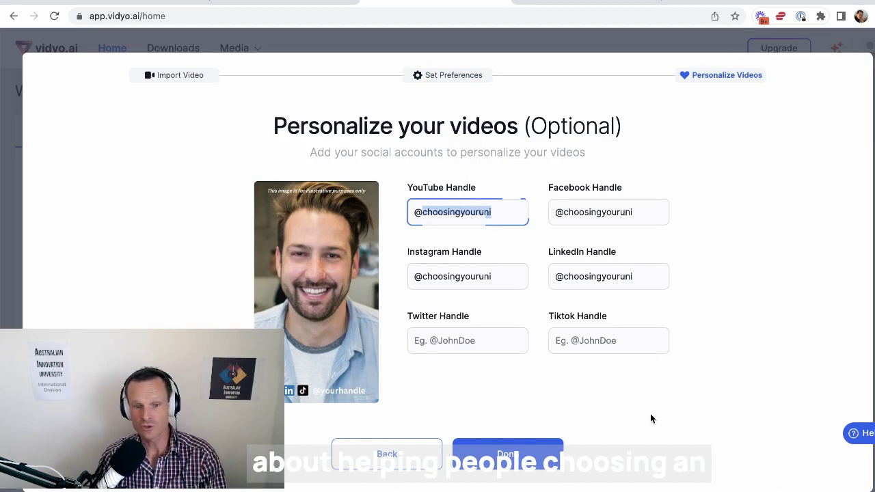
{"action": "left_click", "coordinate": [504, 455]}
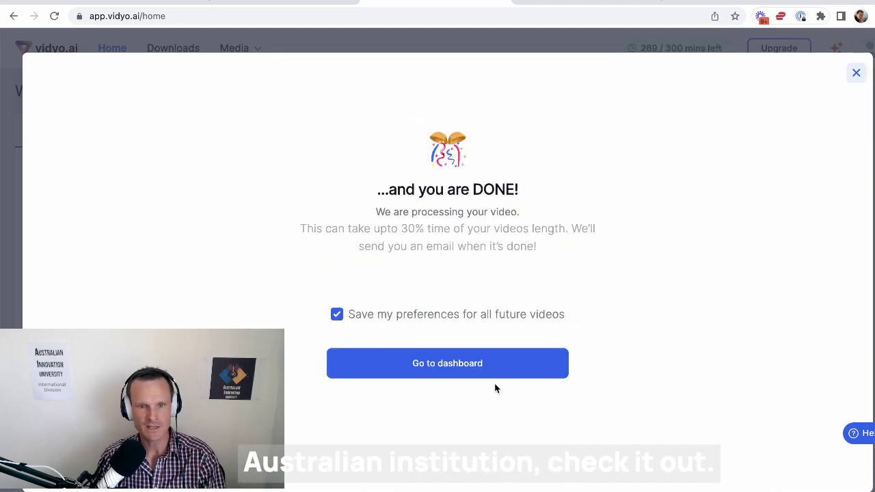
{"action": "left_click", "coordinate": [450, 366]}
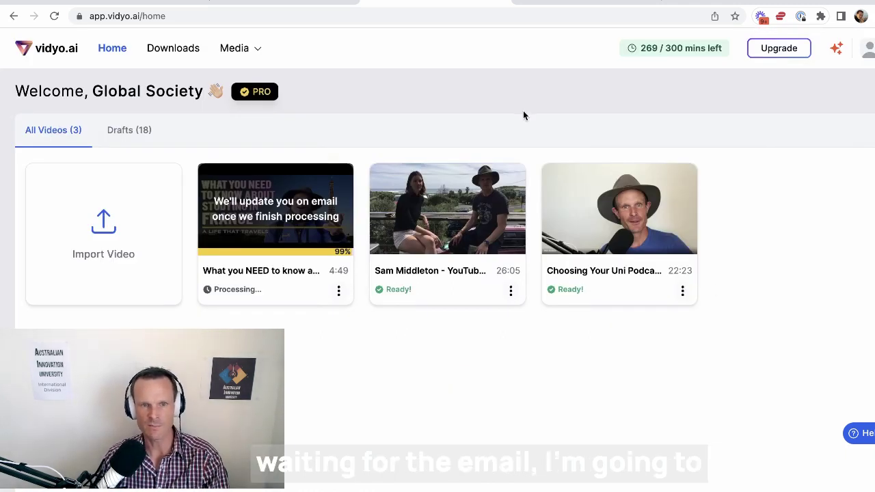
Switch to Canva and try out the Magic Design feature offered among the new features on the home page.
{"action": "left_click", "coordinate": [239, 2]}
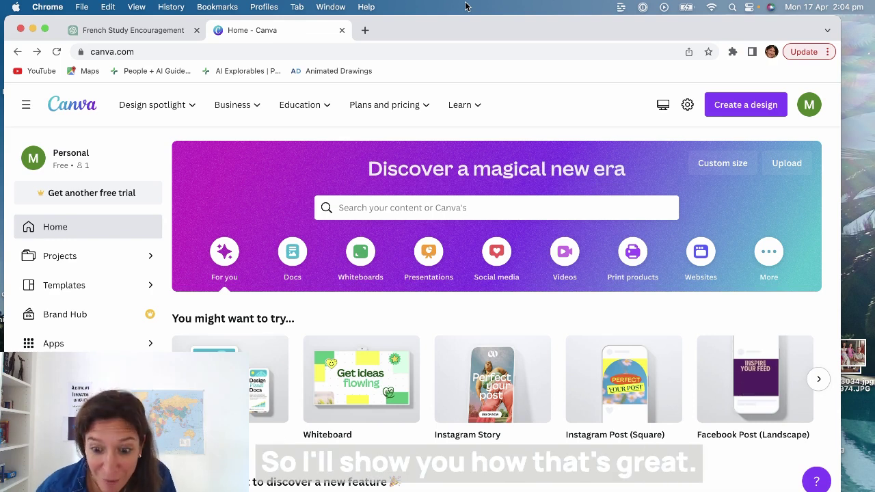
{"action": "scroll", "coordinate": [664, 327], "scroll_direction": "down", "scroll_amount": 2}
{"action": "scroll", "coordinate": [664, 327], "scroll_direction": "down", "scroll_amount": 5}
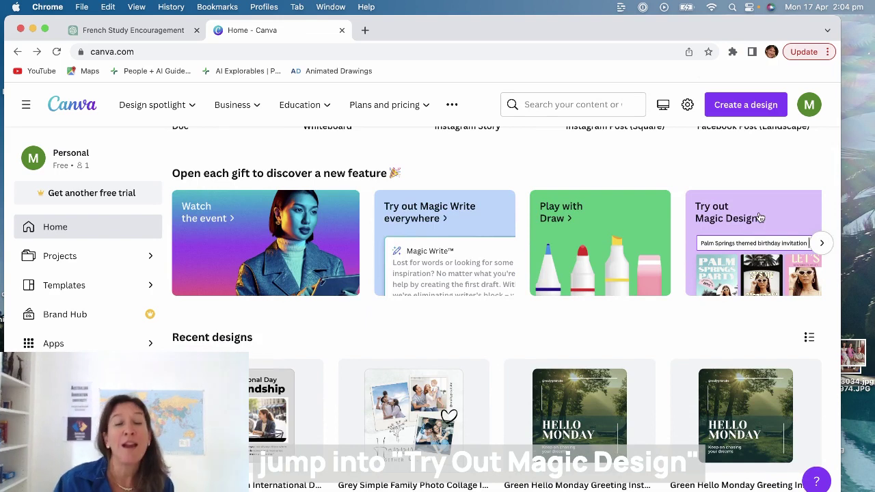
{"action": "left_click", "coordinate": [759, 218]}
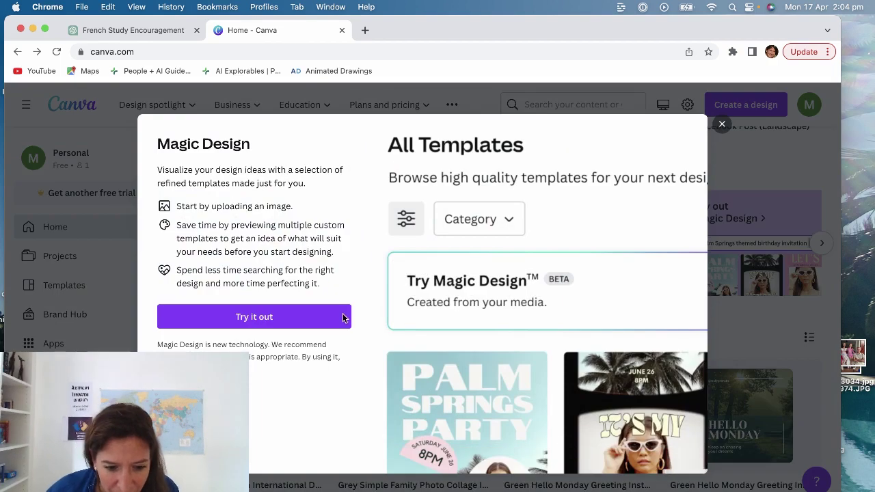
{"action": "left_click", "coordinate": [450, 186]}
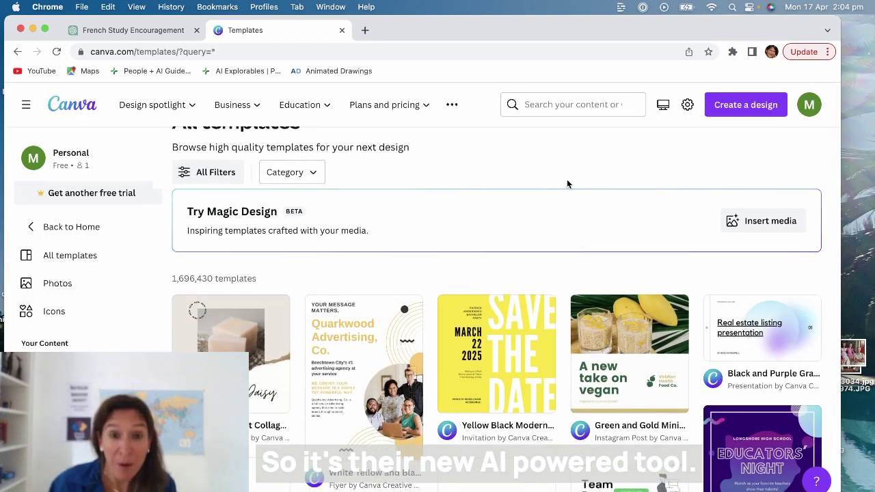
Upload the image of three students at a cafe from the France marketing campaign folder as the Magic Design media.
{"action": "left_click", "coordinate": [793, 223]}
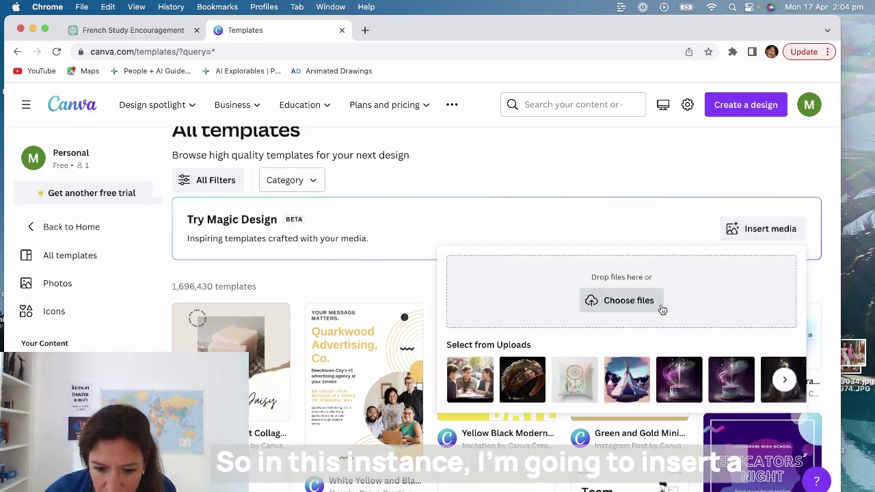
{"action": "left_click", "coordinate": [661, 310]}
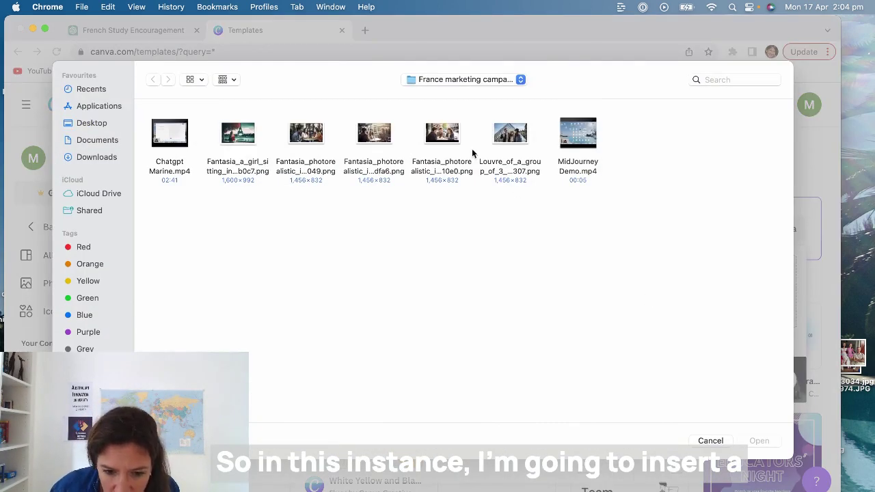
{"action": "left_click", "coordinate": [444, 134]}
{"action": "key", "text": "space"}
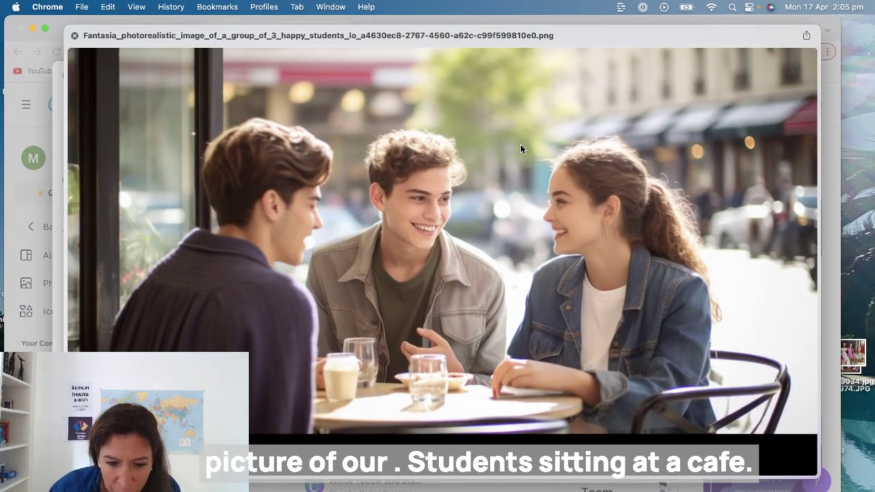
{"action": "left_click", "coordinate": [75, 36]}
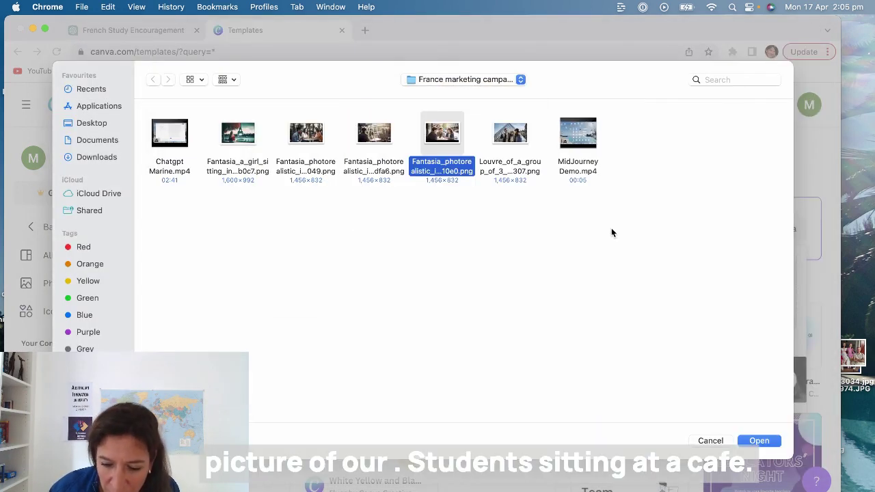
{"action": "left_click", "coordinate": [759, 442]}
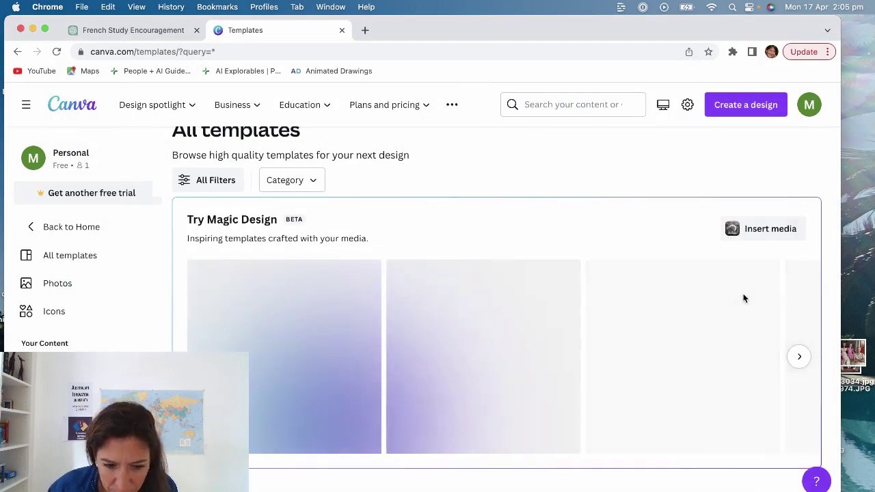
Limit the template category to Instagram Post under Social Media and view the designs generated from the cafe image.
{"action": "left_click", "coordinate": [312, 181]}
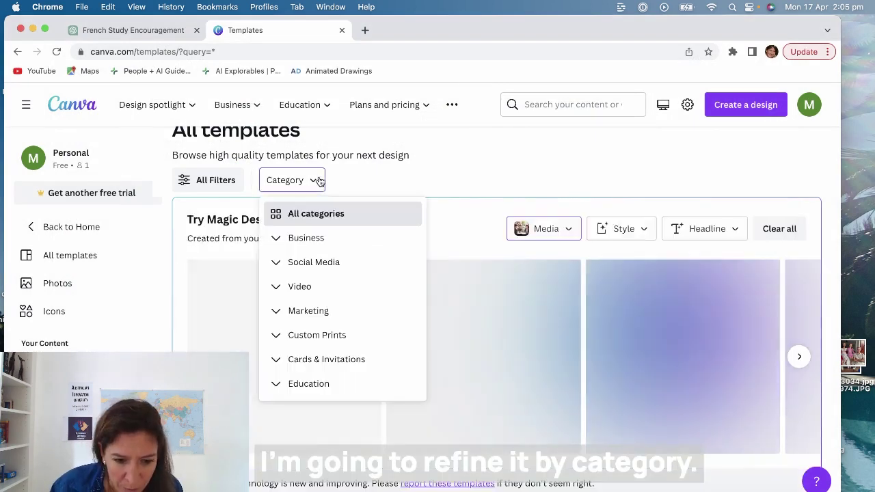
{"action": "left_click", "coordinate": [275, 265]}
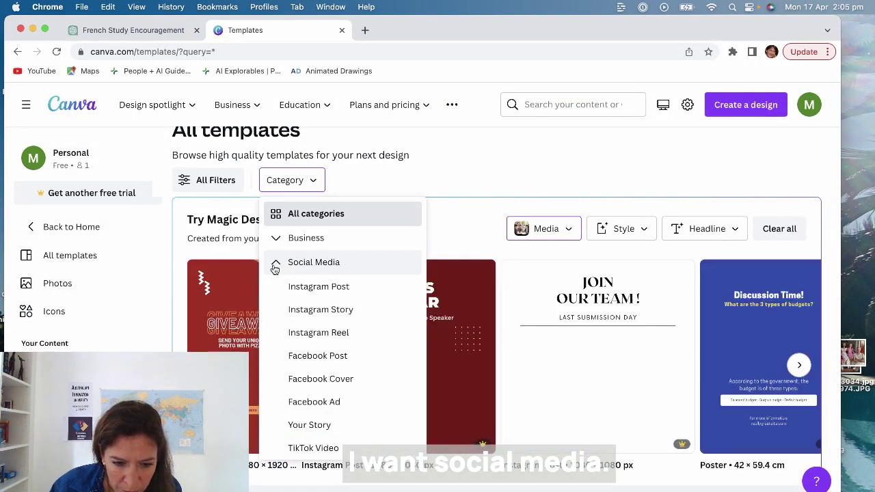
{"action": "left_click", "coordinate": [295, 293]}
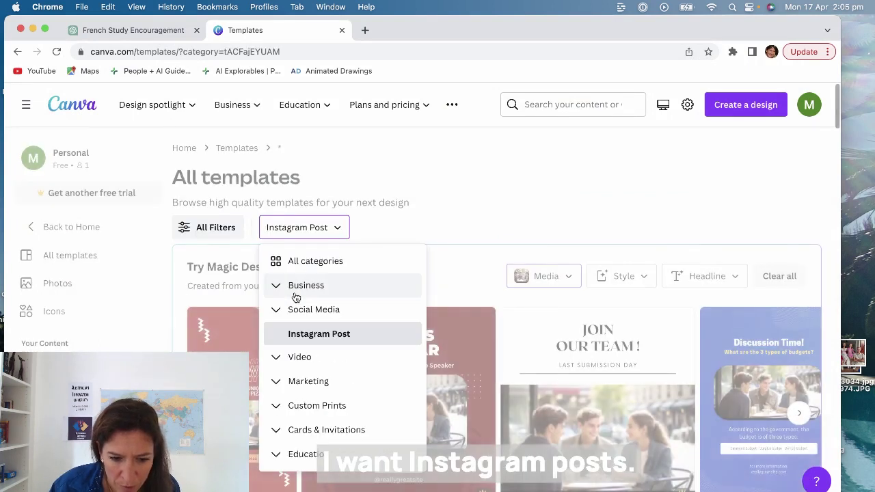
{"action": "scroll", "coordinate": [480, 205], "scroll_direction": "down", "scroll_amount": 3}
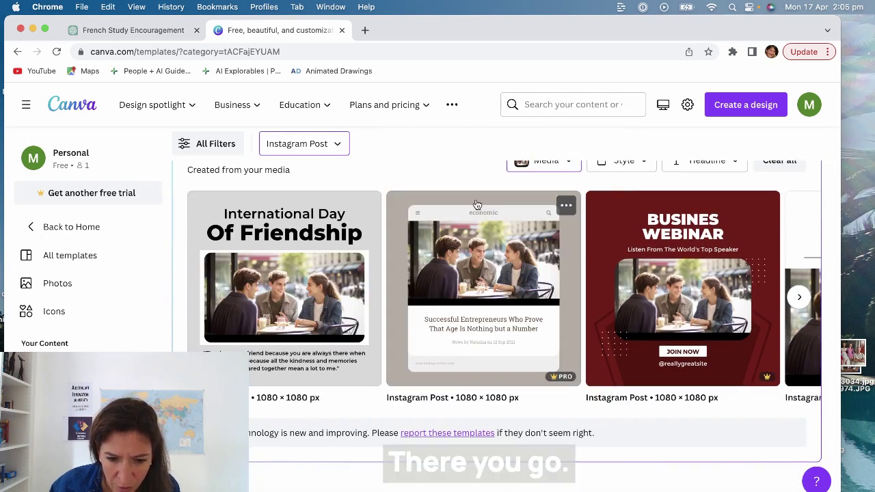
Customize the International Day Of Friendship design and replace its quote with the first study-in-France caption from ChatGPT.
{"action": "left_click", "coordinate": [311, 214]}
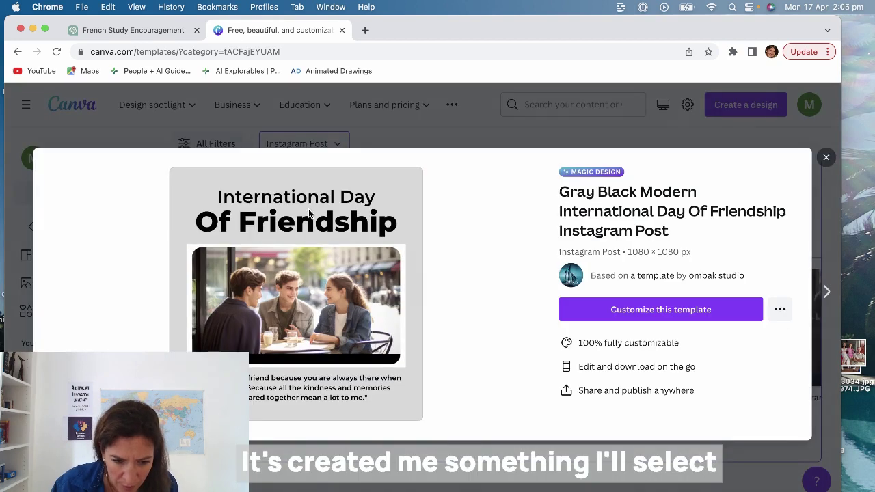
{"action": "left_click", "coordinate": [683, 309]}
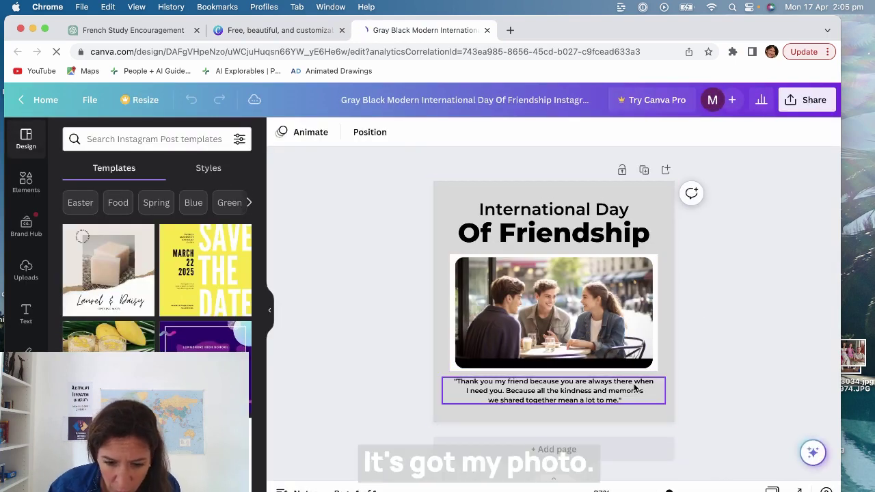
{"action": "left_click", "coordinate": [158, 31]}
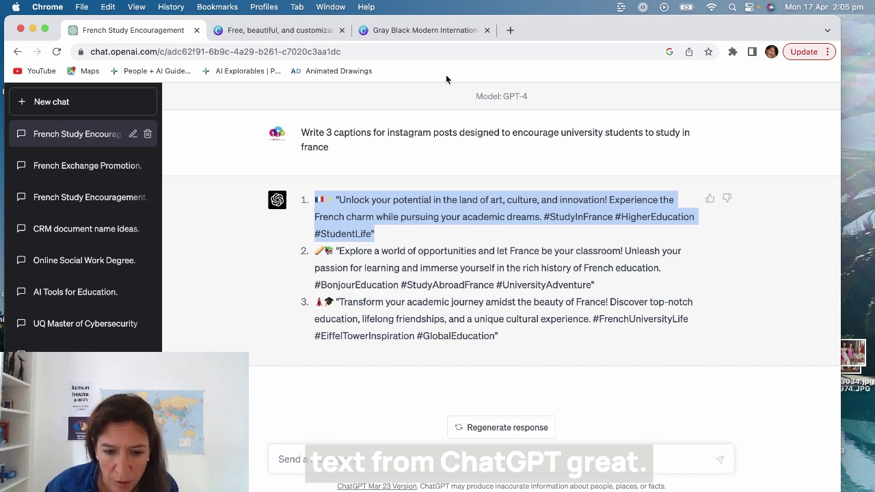
{"action": "left_click", "coordinate": [445, 32]}
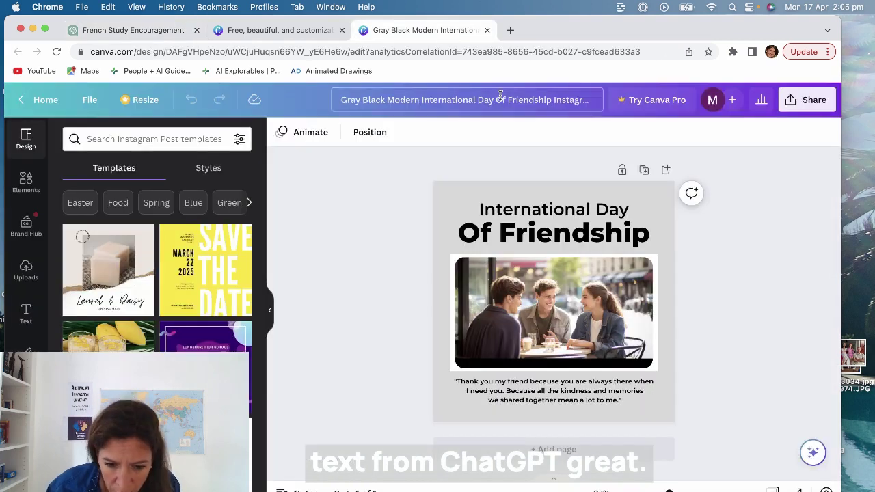
{"action": "left_click", "coordinate": [574, 391]}
{"action": "key", "text": "ctrl+a"}
{"action": "type", "text": "\"Unlock your potential in the land of art, culture, and innovation! Experience the French charm while pursuing your academic dreams. #StudyInFrance #HigherEducation #StudentLife\""}
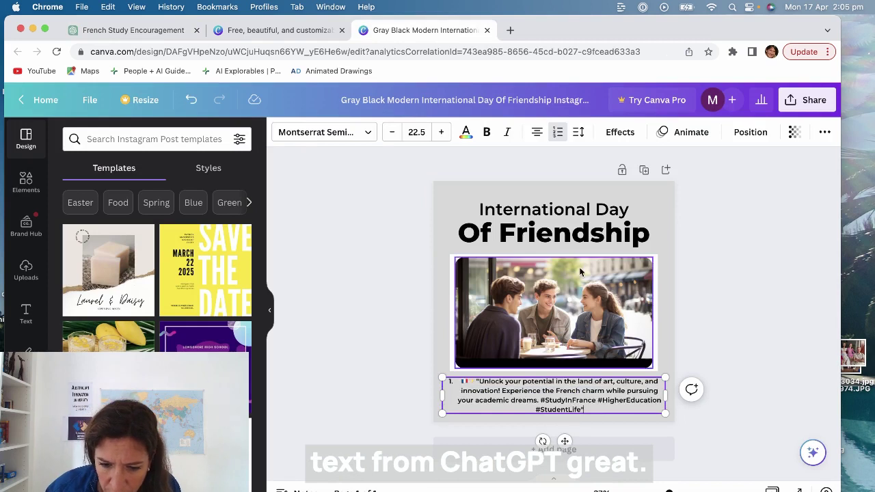
Change the two heading lines of the Instagram post to "Study on Exchange" and "In France!".
{"action": "left_click", "coordinate": [585, 209]}
{"action": "left_click", "coordinate": [585, 209]}
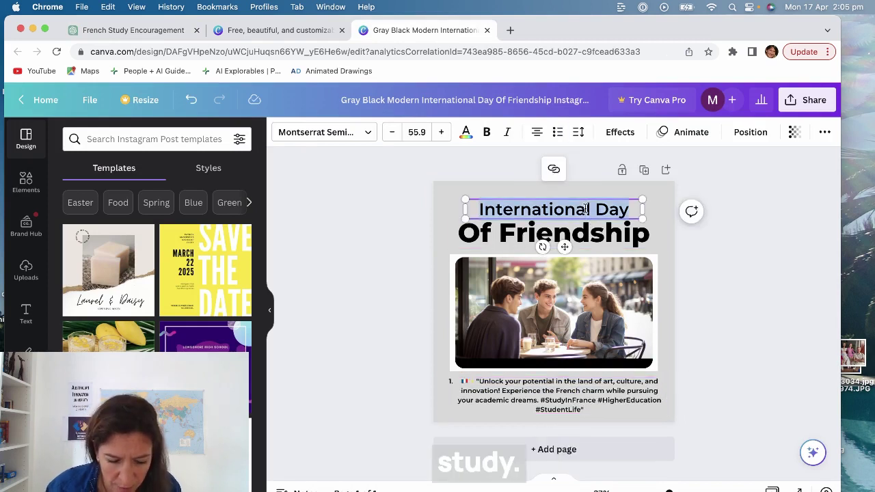
{"action": "type", "text": "Study o"}
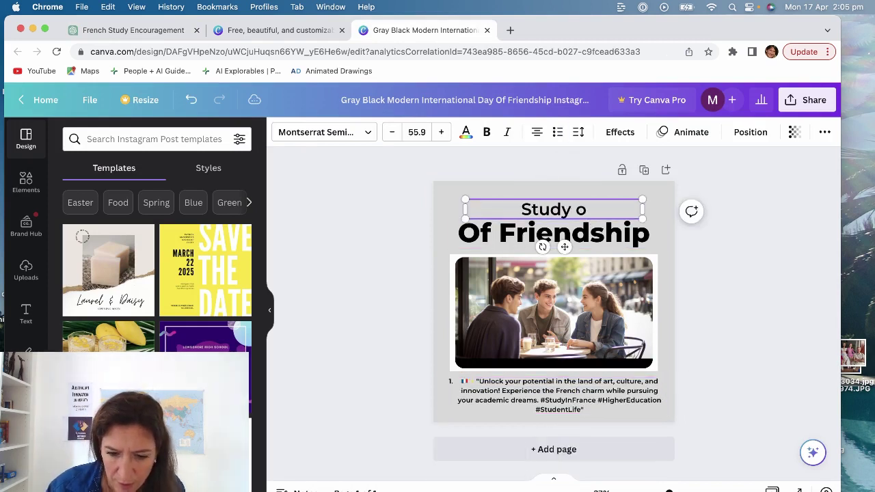
{"action": "type", "text": "n Exch"}
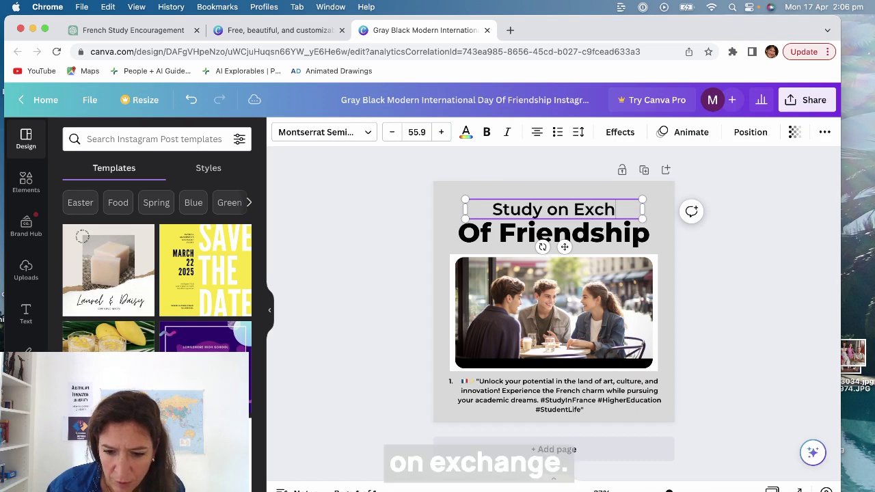
{"action": "type", "text": "ange"}
{"action": "left_click", "coordinate": [603, 231]}
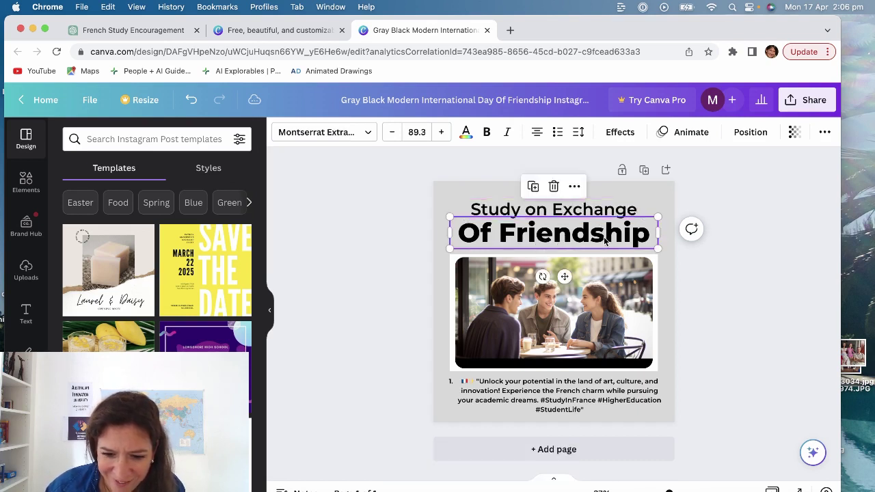
{"action": "double_click", "coordinate": [604, 235]}
{"action": "type", "text": "In F"}
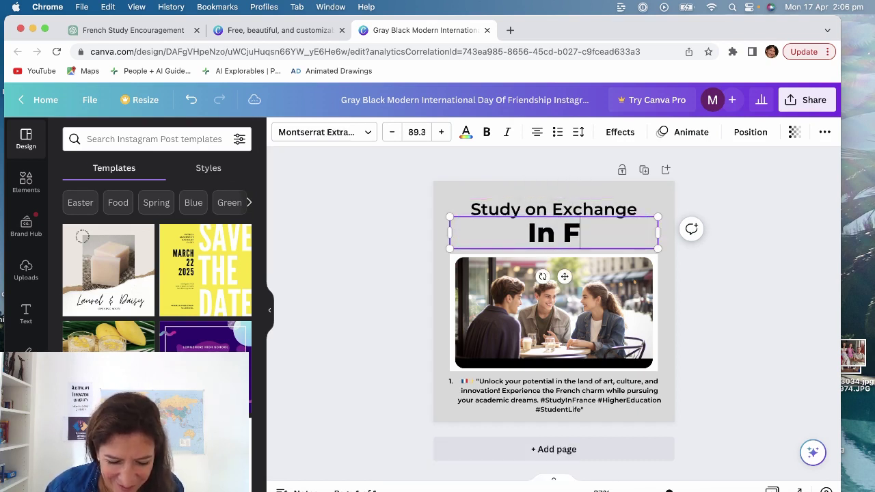
{"action": "type", "text": "rance!"}
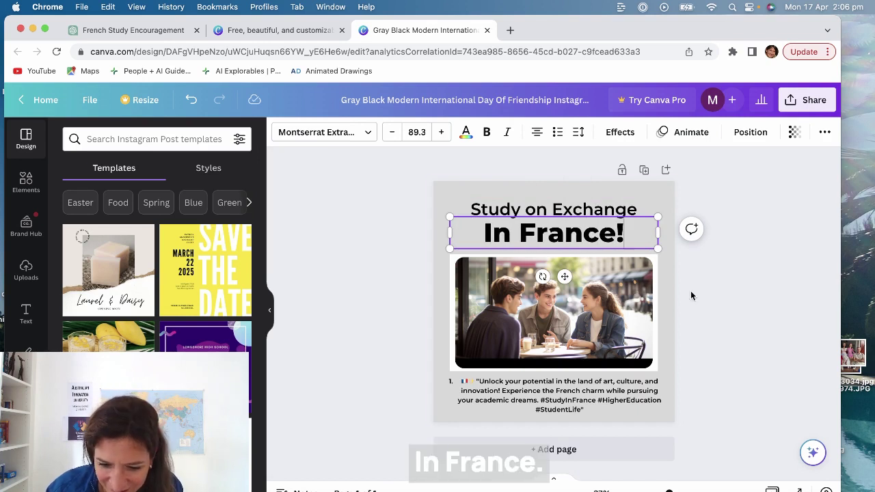
{"action": "left_click", "coordinate": [697, 289]}
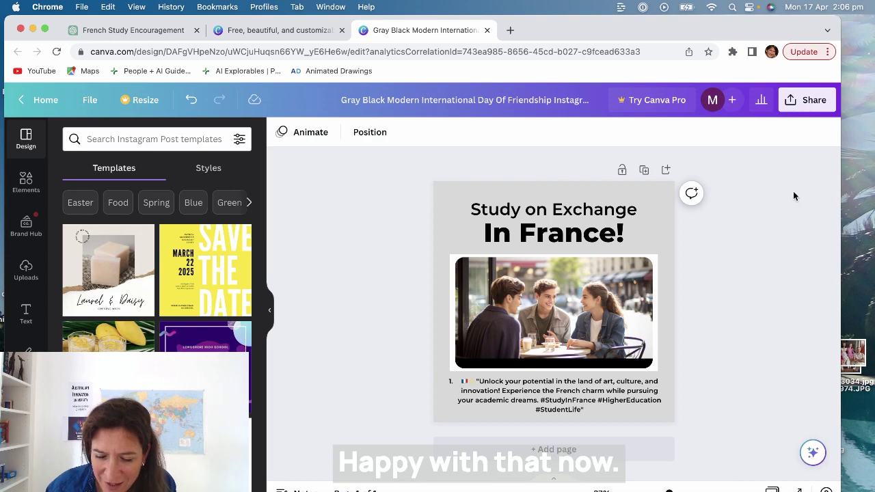
Download the finished Instagram post as a PNG at 1,080 × 1,080 px.
{"action": "left_click", "coordinate": [811, 100]}
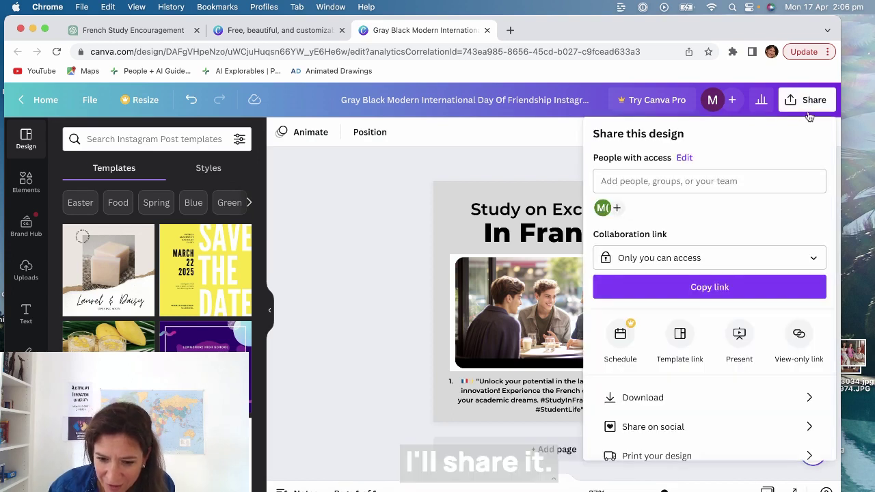
{"action": "scroll", "coordinate": [790, 274], "scroll_direction": "down", "scroll_amount": 2}
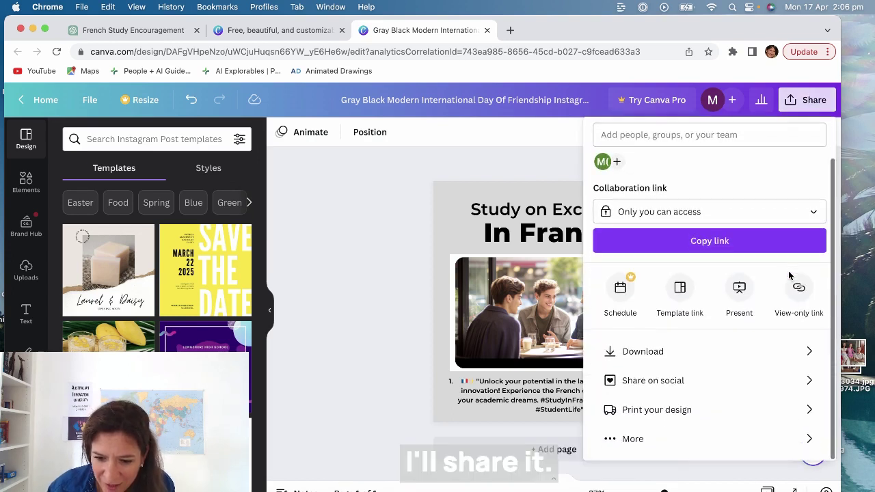
{"action": "left_click", "coordinate": [772, 350]}
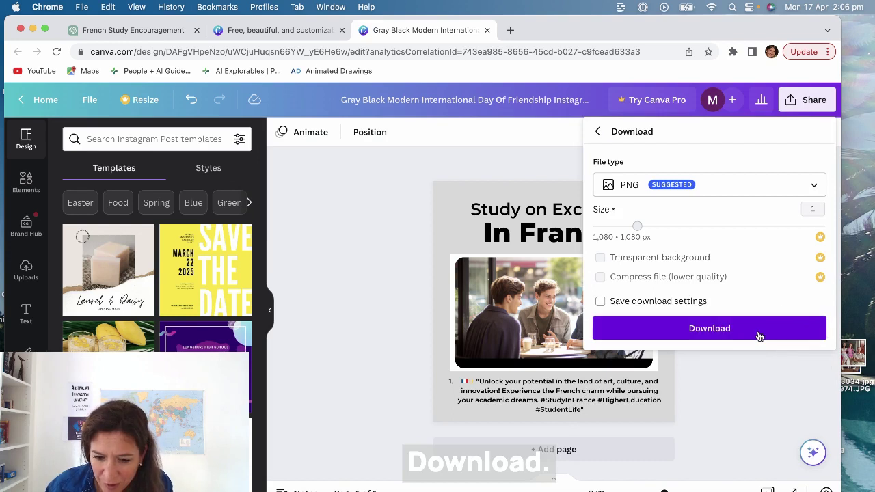
{"action": "left_click", "coordinate": [759, 337]}
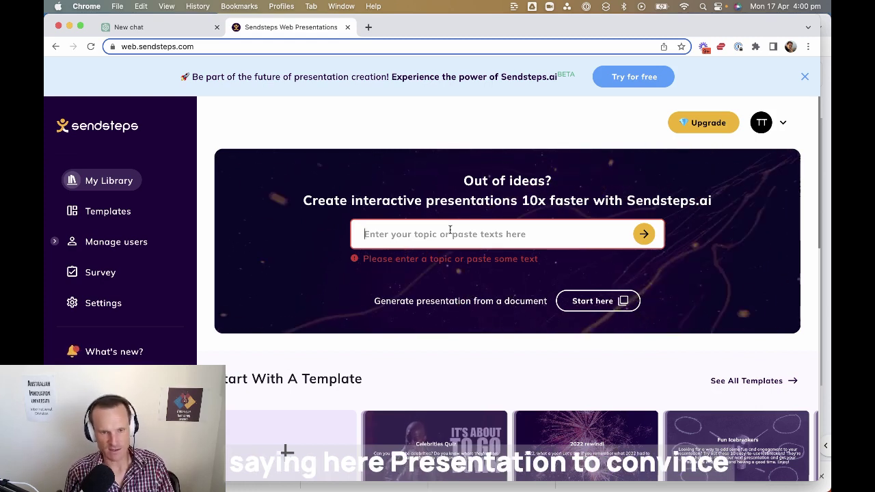
In Sendsteps, start an AI presentation on the topic "presentation to convince australian university students to study on exchange in france".
{"action": "type", "text": "presentation to "}
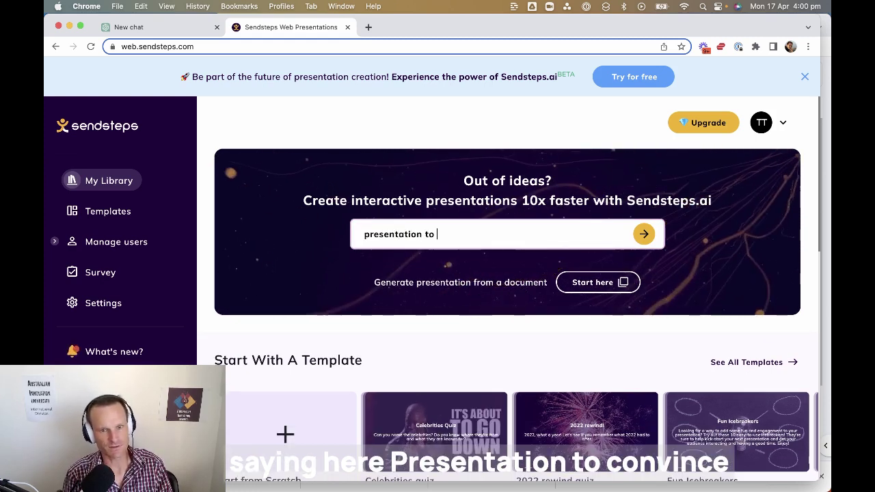
{"action": "type", "text": "convince "}
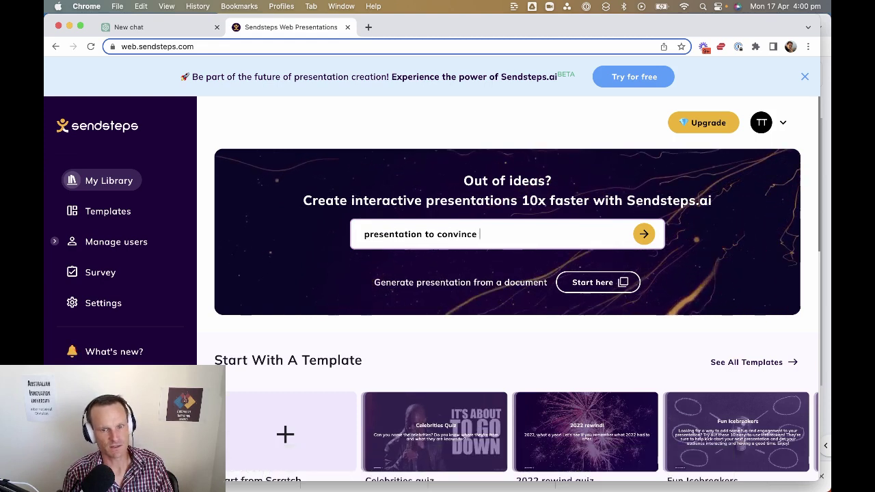
{"action": "type", "text": "australian university "}
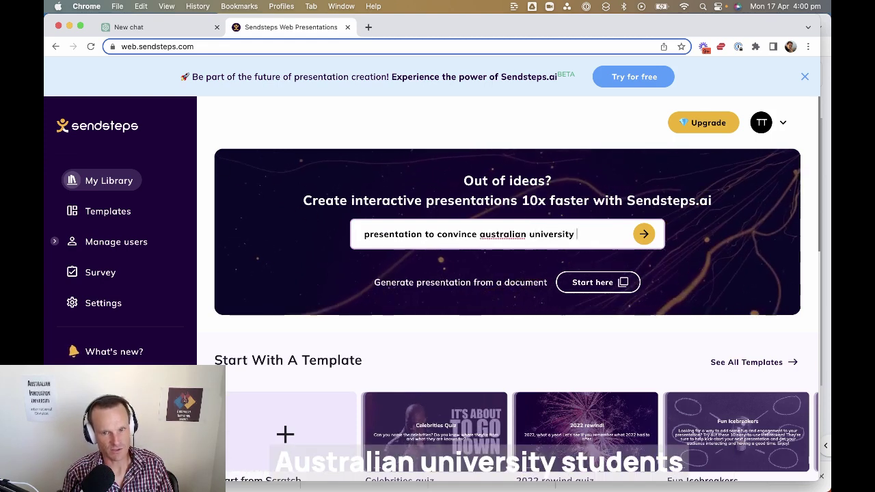
{"action": "type", "text": "students to study o"}
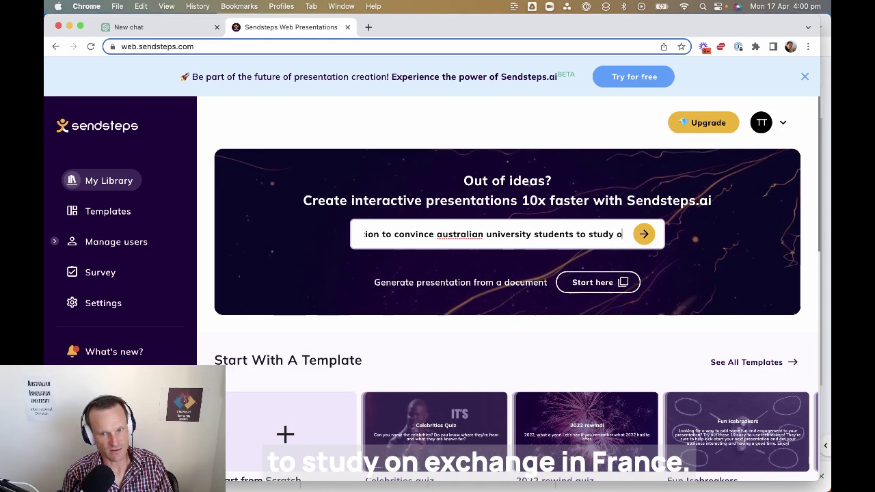
{"action": "type", "text": "n exchange in france"}
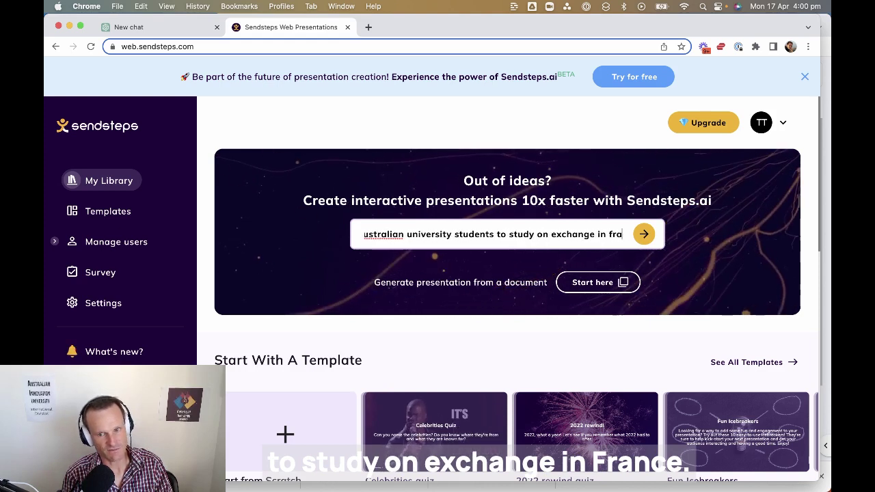
{"action": "left_click", "coordinate": [644, 233]}
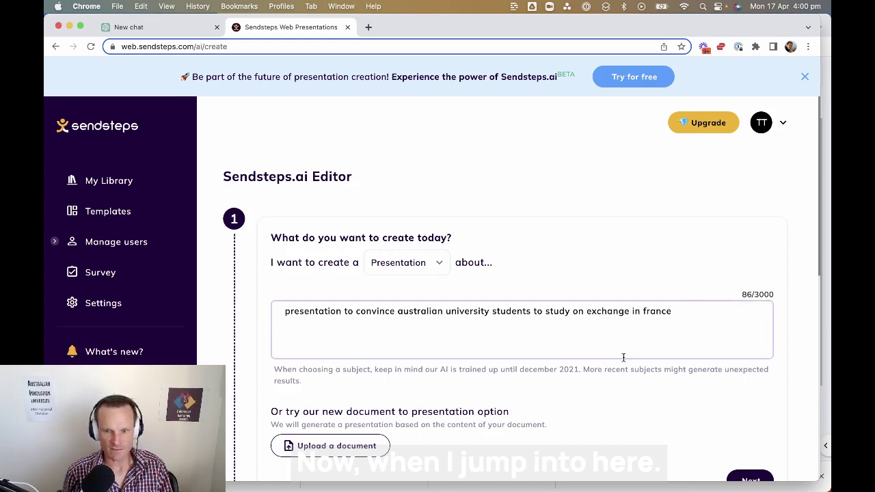
Examine the document upload option and the available creation types in the Sendsteps.ai Editor, and select the topic text.
{"action": "scroll", "coordinate": [623, 357], "scroll_direction": "down", "scroll_amount": 3}
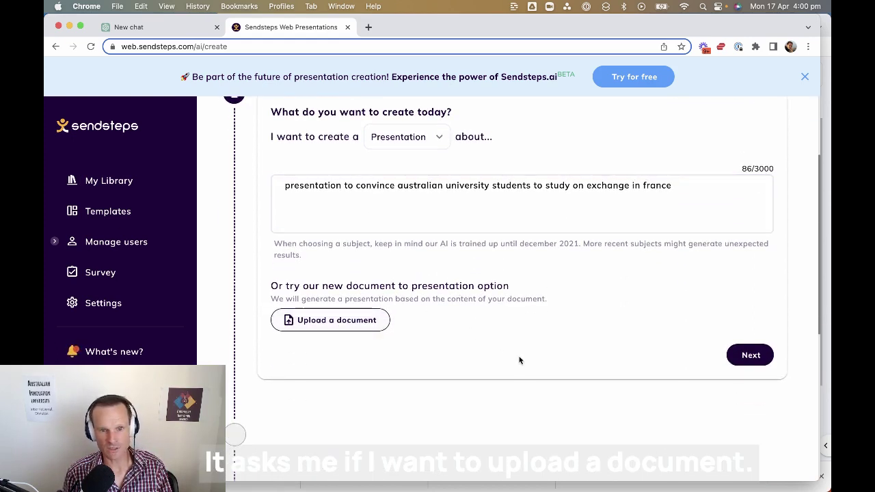
{"action": "scroll", "coordinate": [595, 352], "scroll_direction": "up", "scroll_amount": 1}
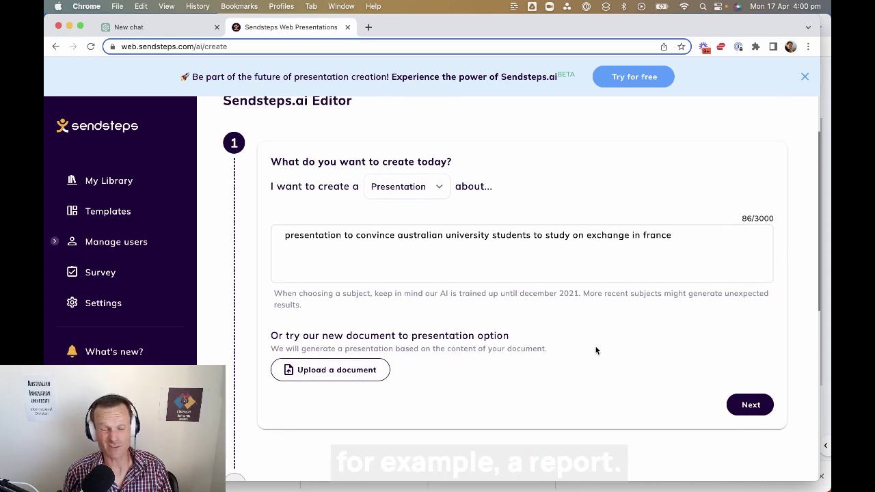
{"action": "left_click", "coordinate": [404, 187]}
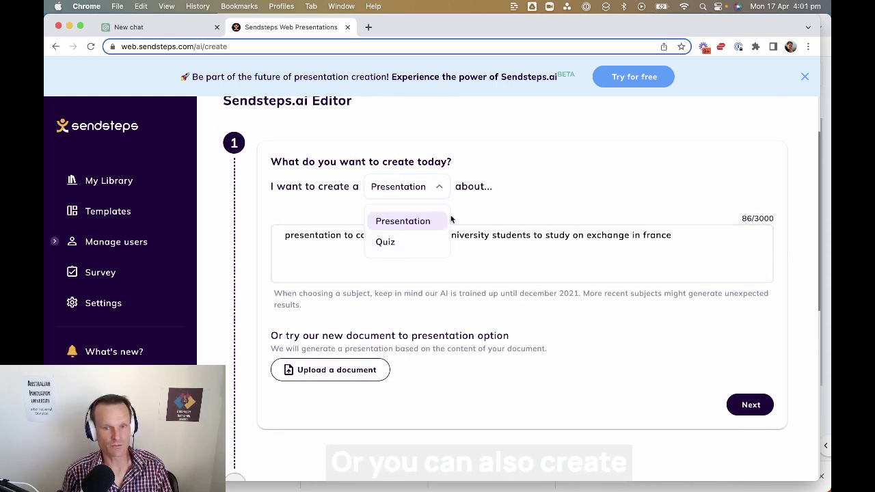
{"action": "left_click", "coordinate": [612, 158]}
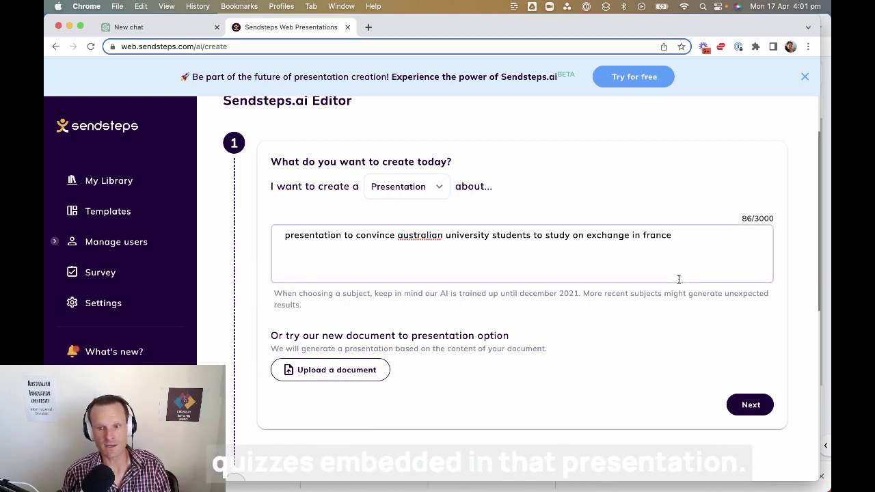
{"action": "triple_click", "coordinate": [273, 231]}
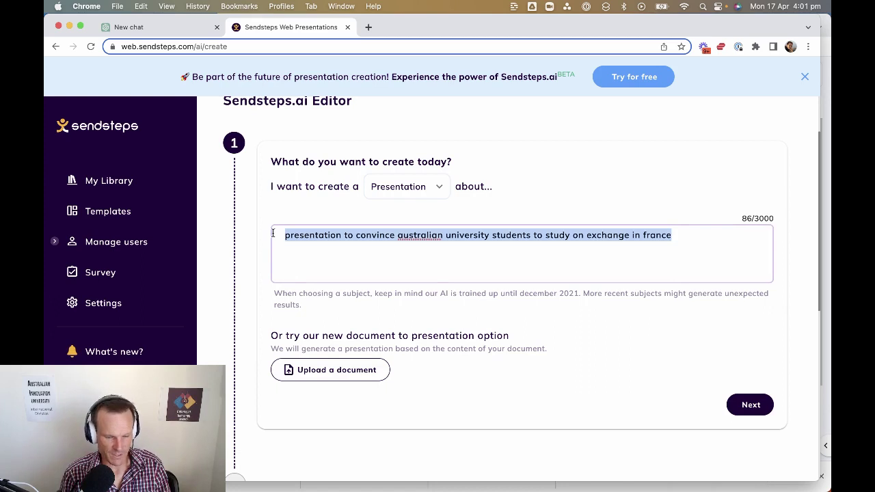
Ask ChatGPT: "create me the outline of a presentation on why australian university students should study in france on exchange".
{"action": "left_click", "coordinate": [150, 27]}
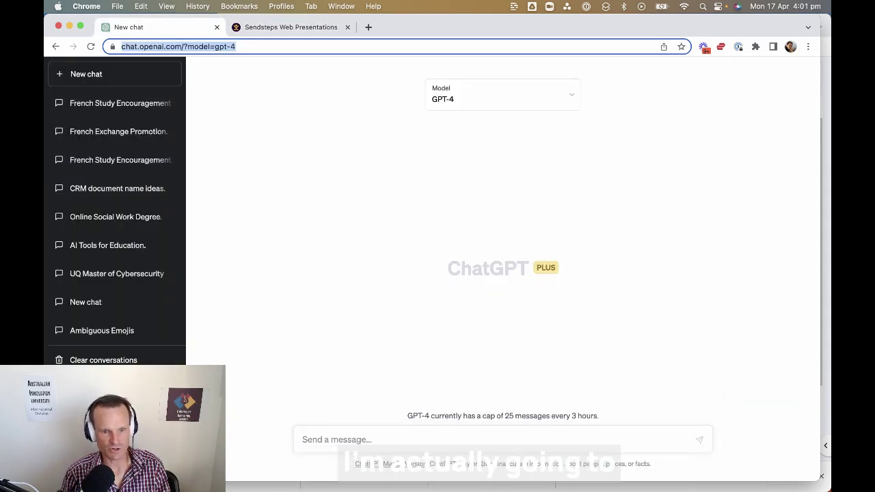
{"action": "left_click", "coordinate": [356, 439]}
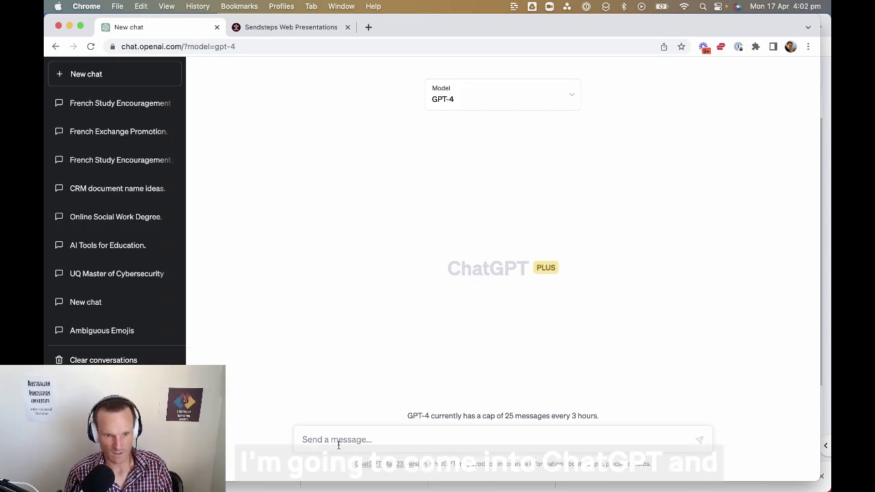
{"action": "type", "text": "create me the outline of a presentation on why australian university students should study in france on exchange"}
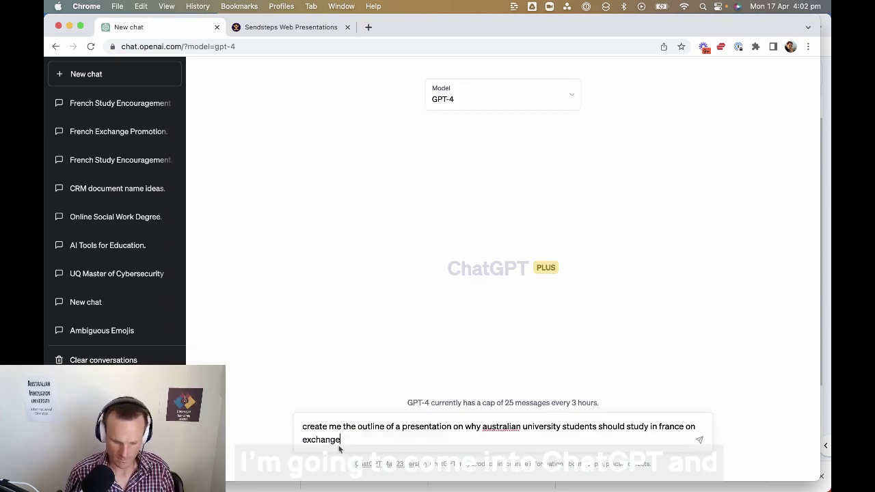
{"action": "key", "text": "Return"}
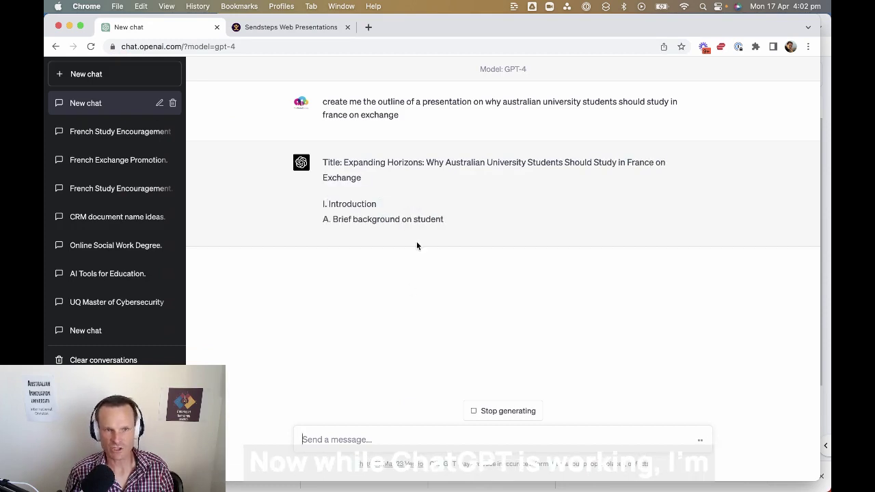
Open scite.ai/assistant in a new Incognito window.
{"action": "left_click", "coordinate": [116, 7]}
{"action": "left_click", "coordinate": [130, 46]}
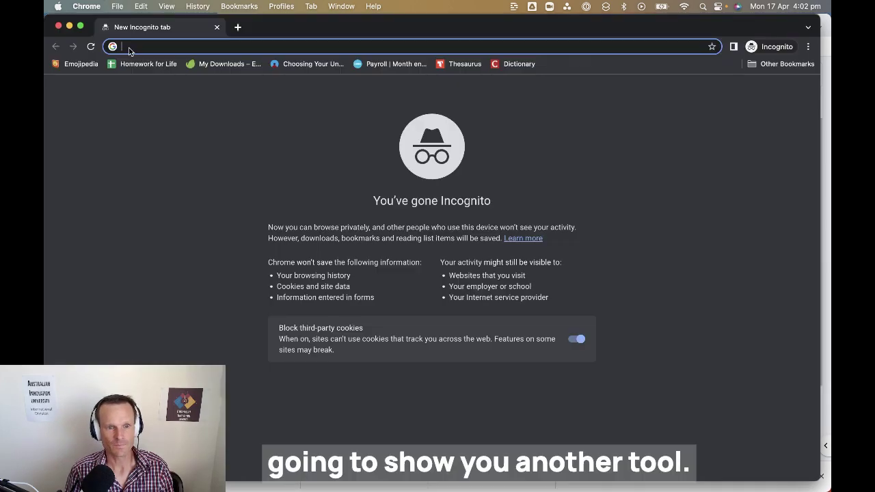
{"action": "type", "text": "scite.ai/assistant"}
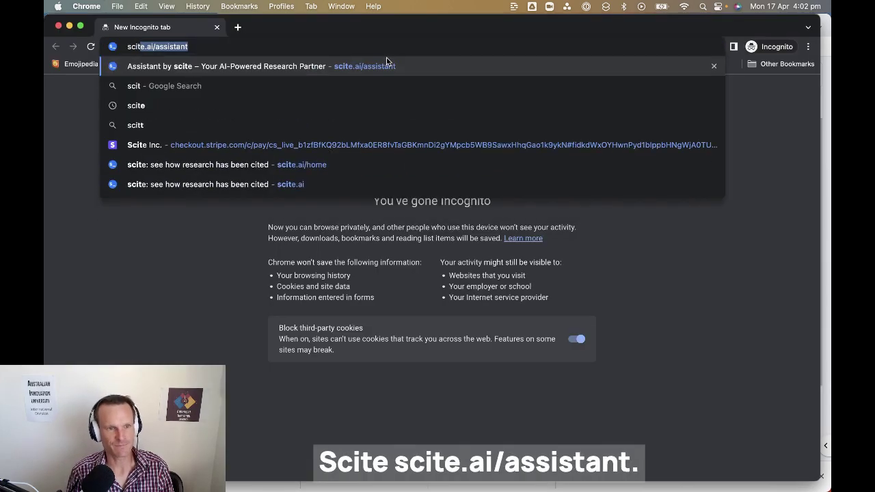
{"action": "key", "text": "Return"}
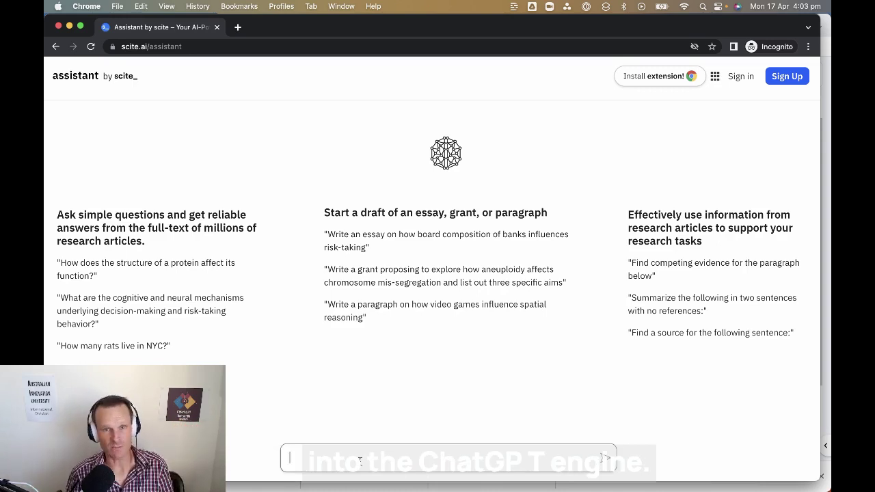
Ask the scite assistant: "why should university students study abroad on exchange?".
{"action": "type", "text": "Why should"}
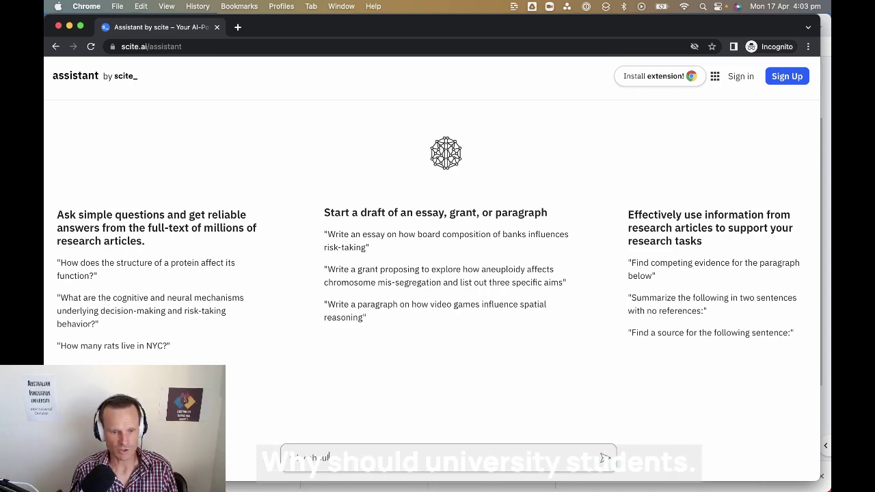
{"action": "type", "text": " university stu"}
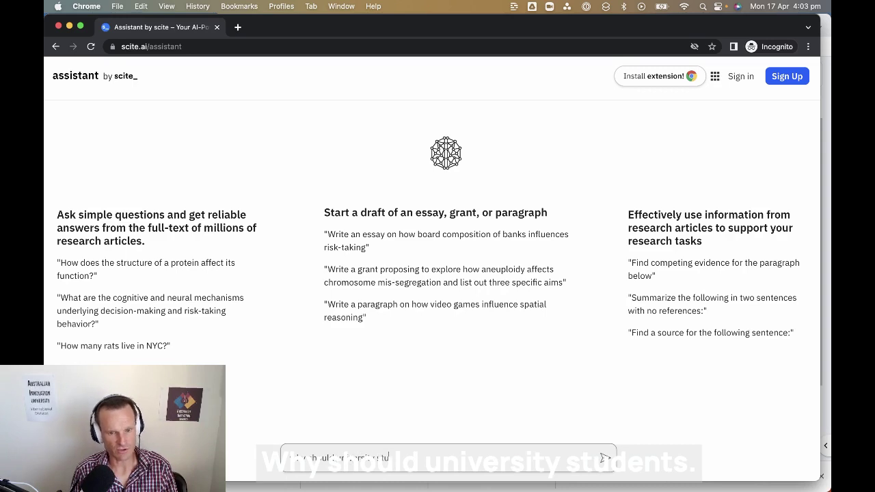
{"action": "type", "text": "dents study"}
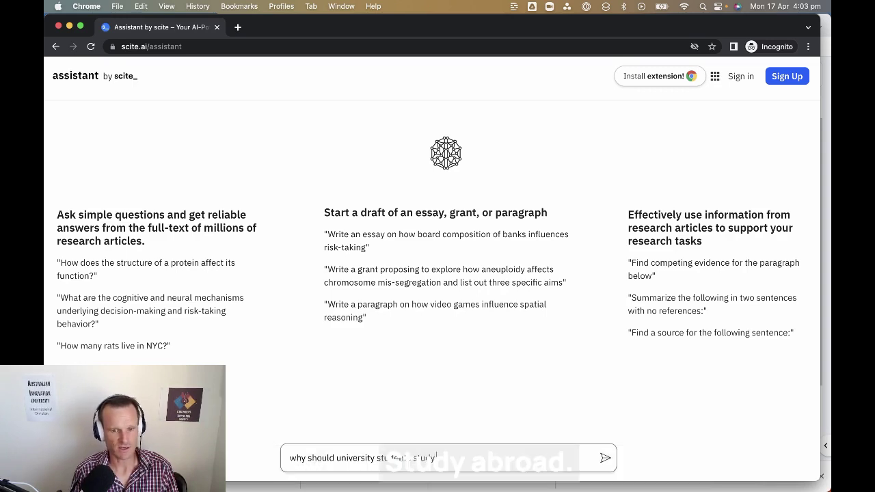
{"action": "type", "text": " abrod"}
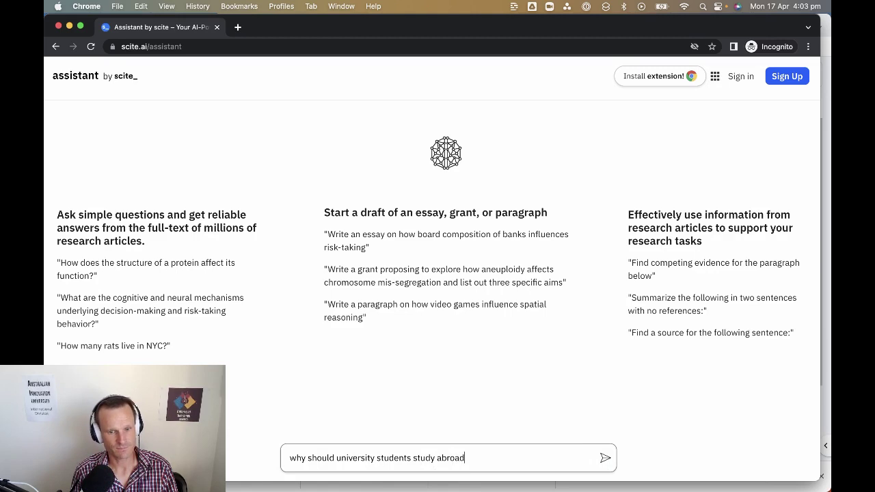
{"action": "type", "text": " on exchang"}
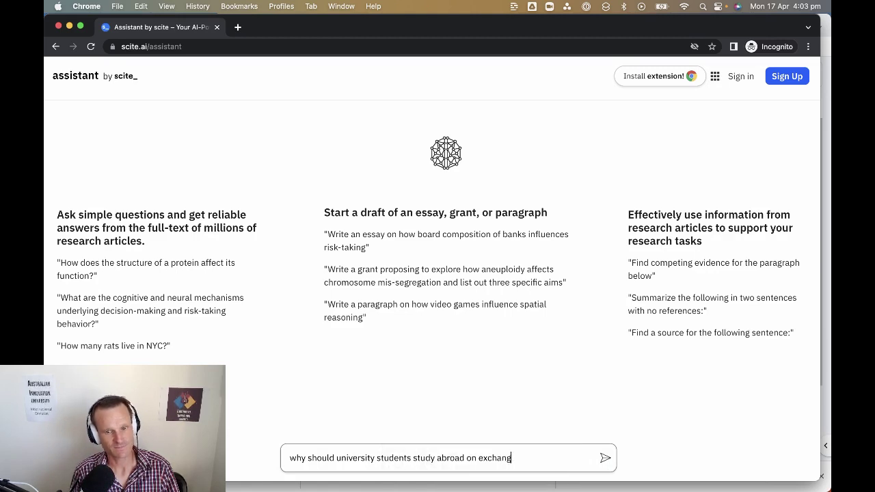
{"action": "type", "text": "e?"}
{"action": "key", "text": "Return"}
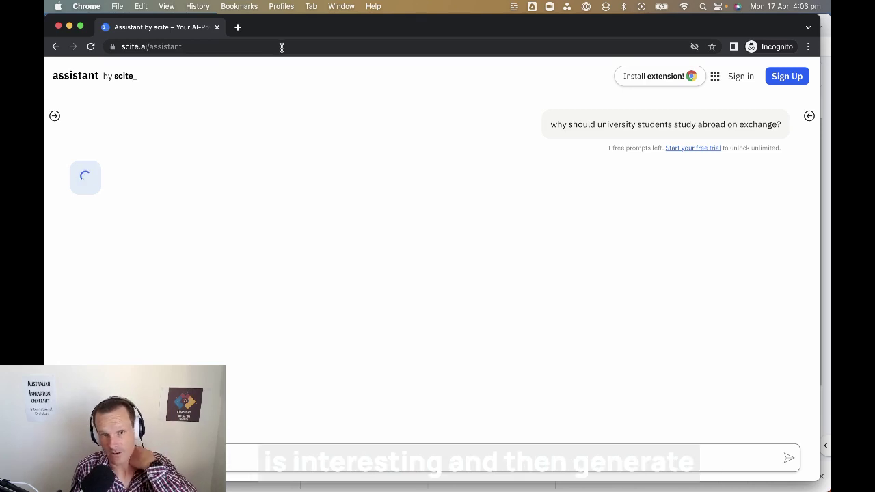
Return to ChatGPT and copy the presentation outline from "I. Introduction" through "2. Broader perspective and adaptability".
{"action": "left_click_drag", "start_coordinate": [312, 27], "coordinate": [326, 121]}
{"action": "left_click", "coordinate": [439, 28]}
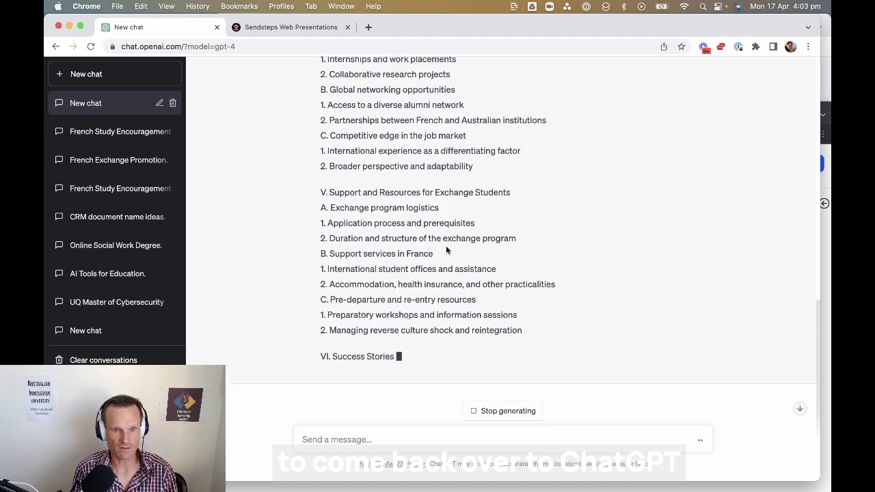
{"action": "scroll", "coordinate": [446, 250], "scroll_direction": "up", "scroll_amount": 10}
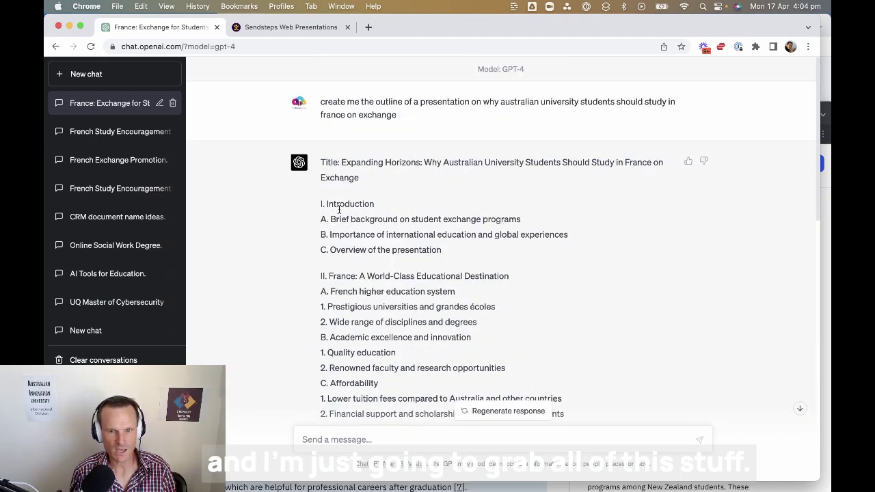
{"action": "left_click_drag", "start_coordinate": [320, 213], "coordinate": [320, 203]}
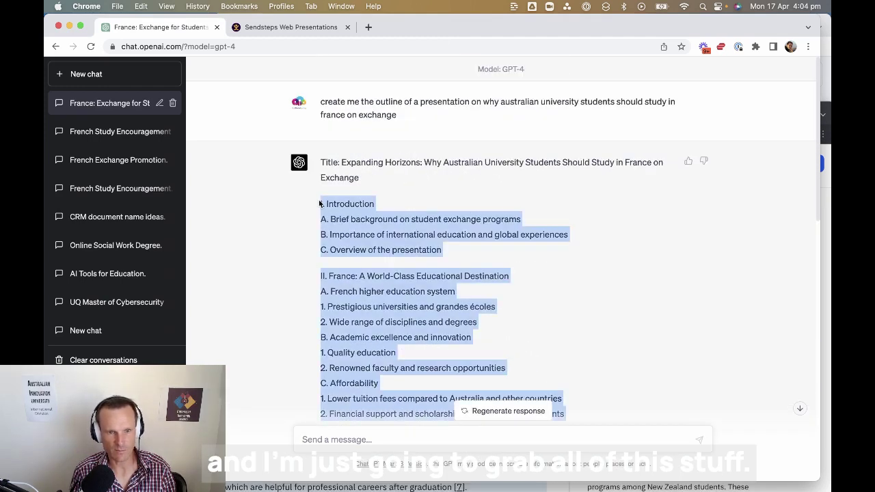
Paste the copied outline into the Sendsteps presentation topic and add two line breaks after it.
{"action": "left_click", "coordinate": [284, 27]}
{"action": "left_click", "coordinate": [415, 257]}
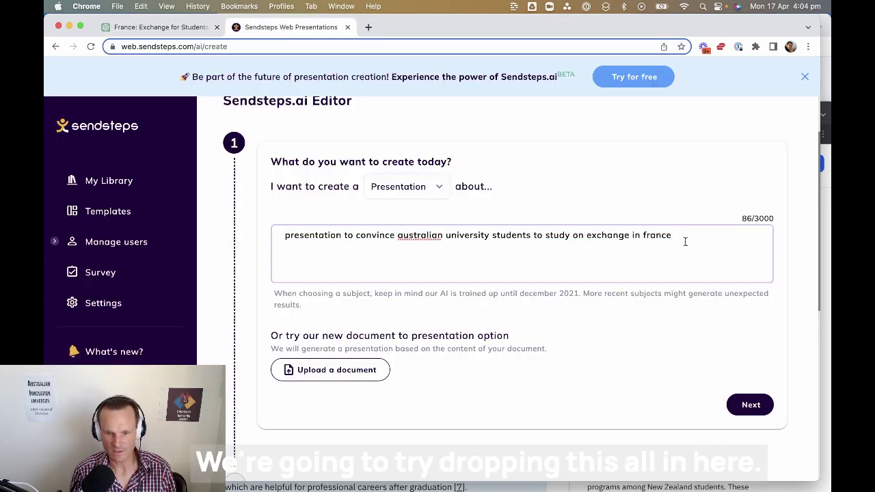
{"action": "key", "text": "super+v"}
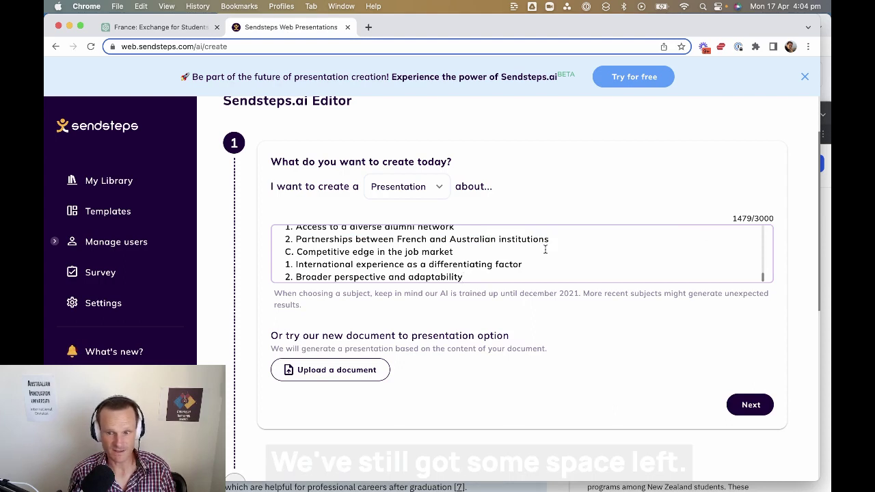
{"action": "key", "text": "Return"}
{"action": "key", "text": "Return"}
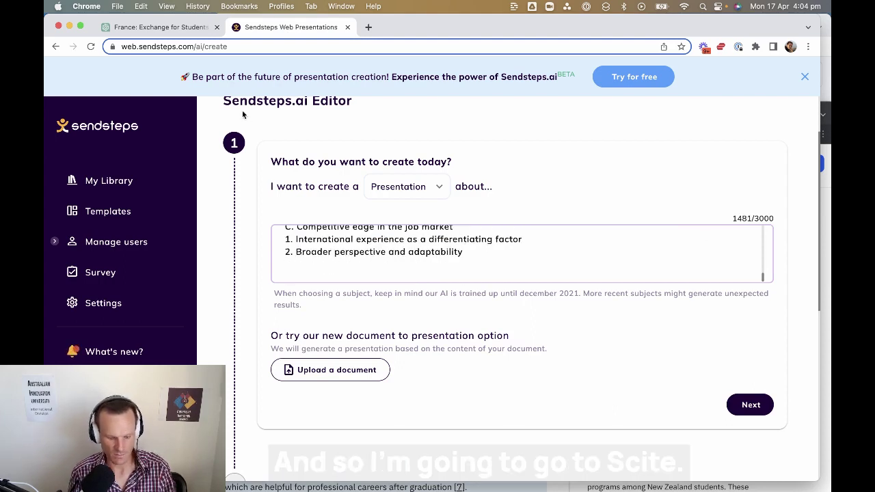
Switch back to the scite assistant window and bring its full answer on studying abroad into view.
{"action": "key", "text": "ctrl+Up"}
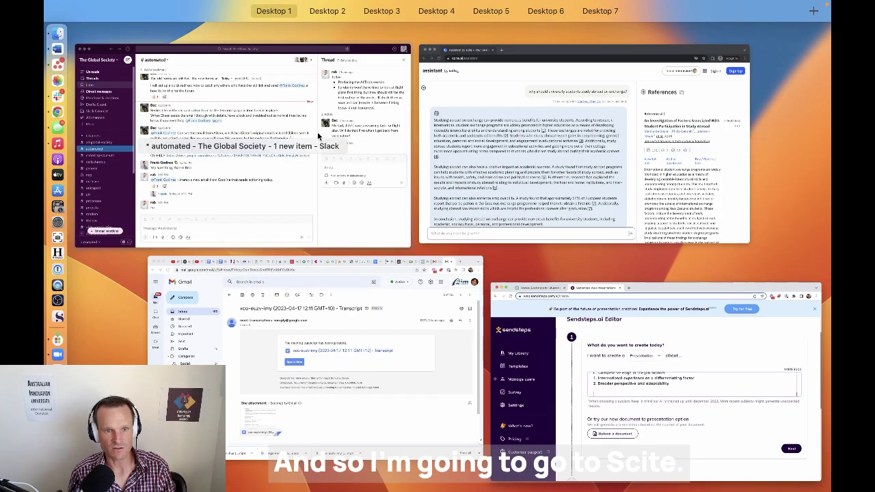
{"action": "left_click", "coordinate": [435, 202]}
{"action": "scroll", "coordinate": [290, 327], "scroll_direction": "down", "scroll_amount": 2}
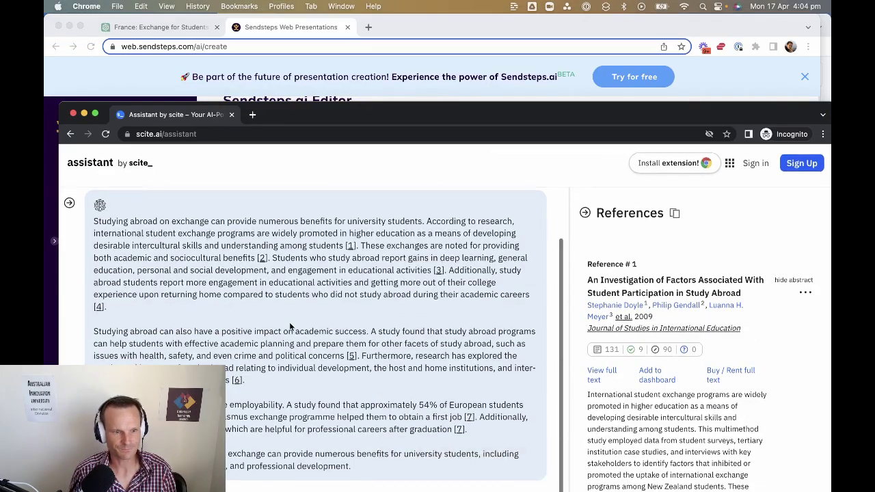